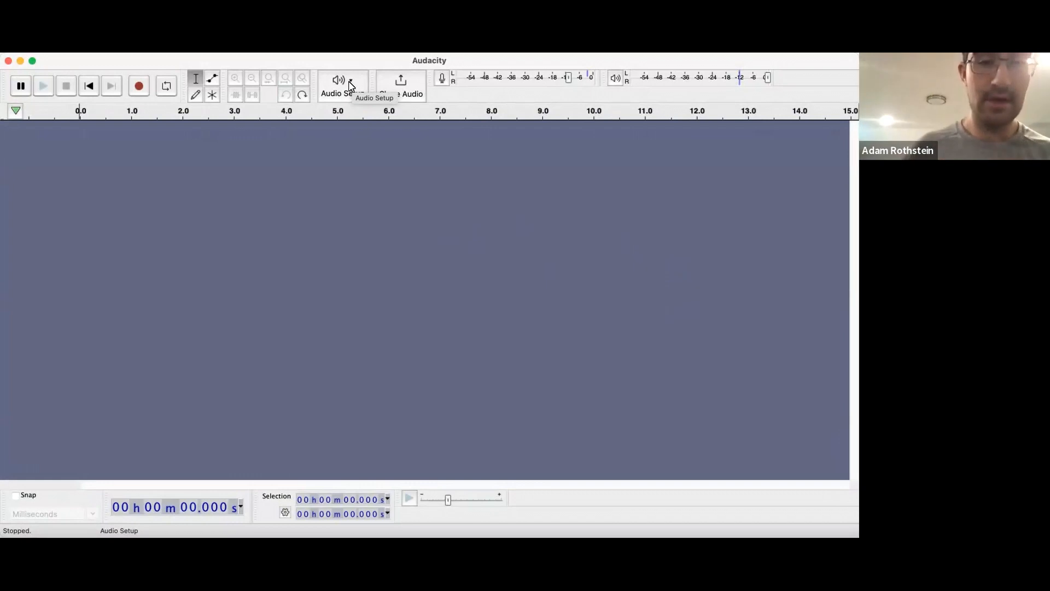
# Check the available recording devices and record about 15 seconds of speech on a new track.
pyautogui.click(350, 86)
pyautogui.moveTo(368, 154)
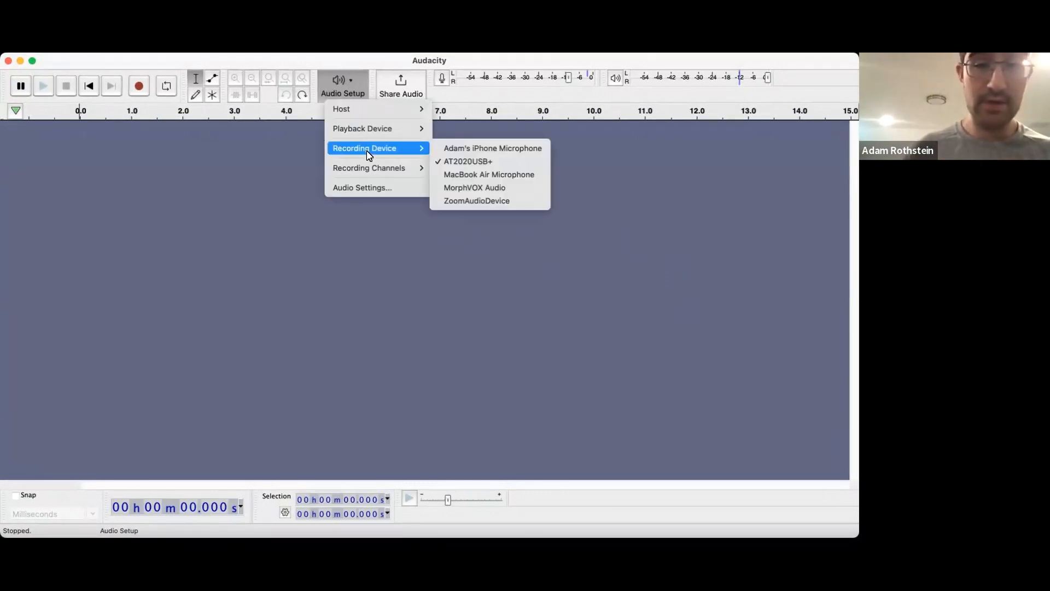
pyautogui.click(187, 158)
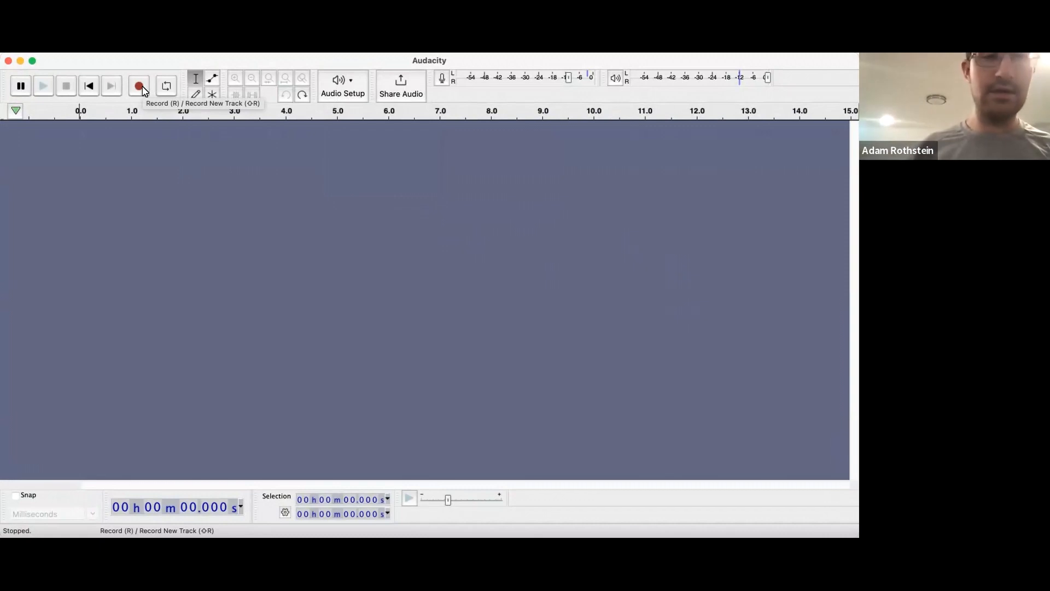
pyautogui.click(141, 89)
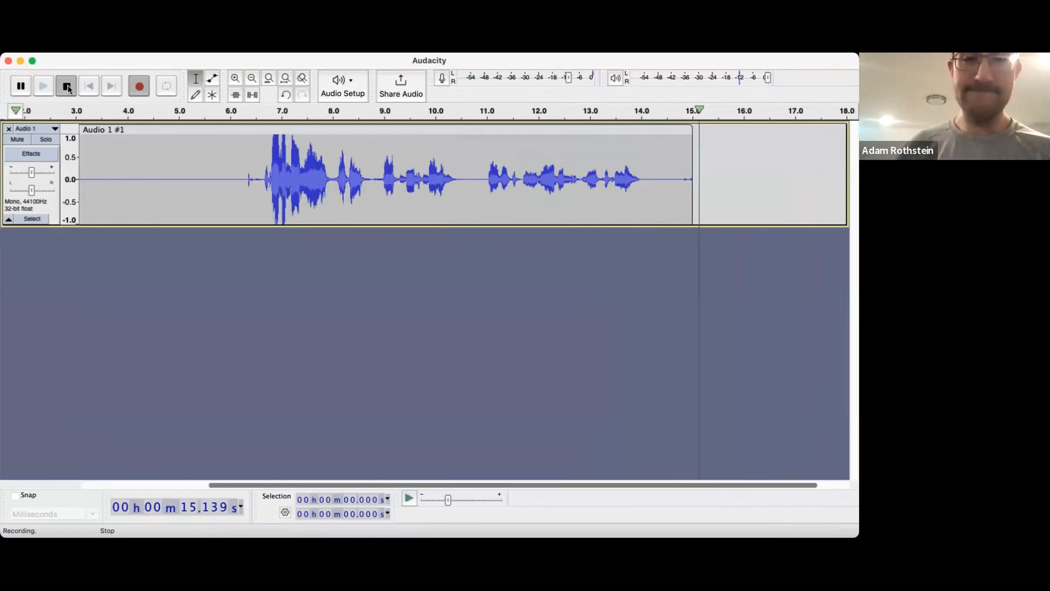
pyautogui.click(67, 86)
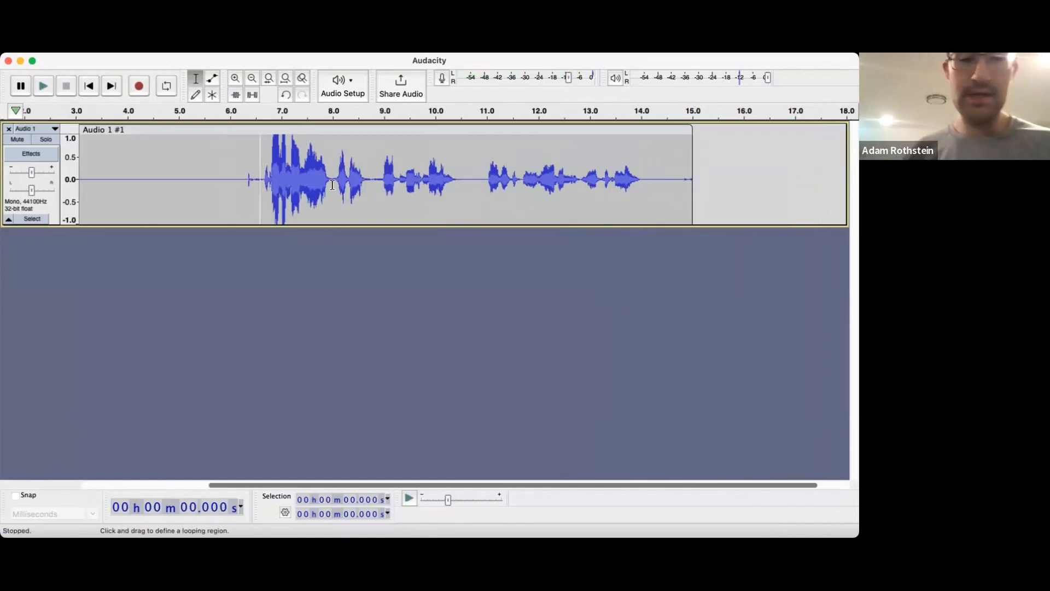
# Play back the recording from about 5.7 seconds to listen to the speech.
pyautogui.hscroll(-3, 260, 159)
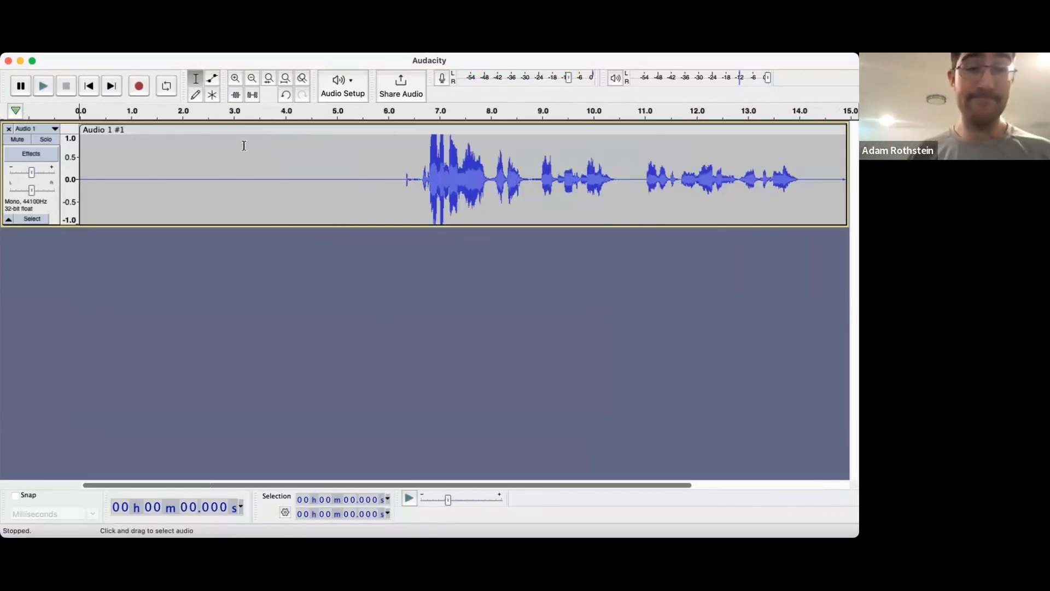
pyautogui.moveTo(237, 141); pyautogui.dragTo(74, 153)
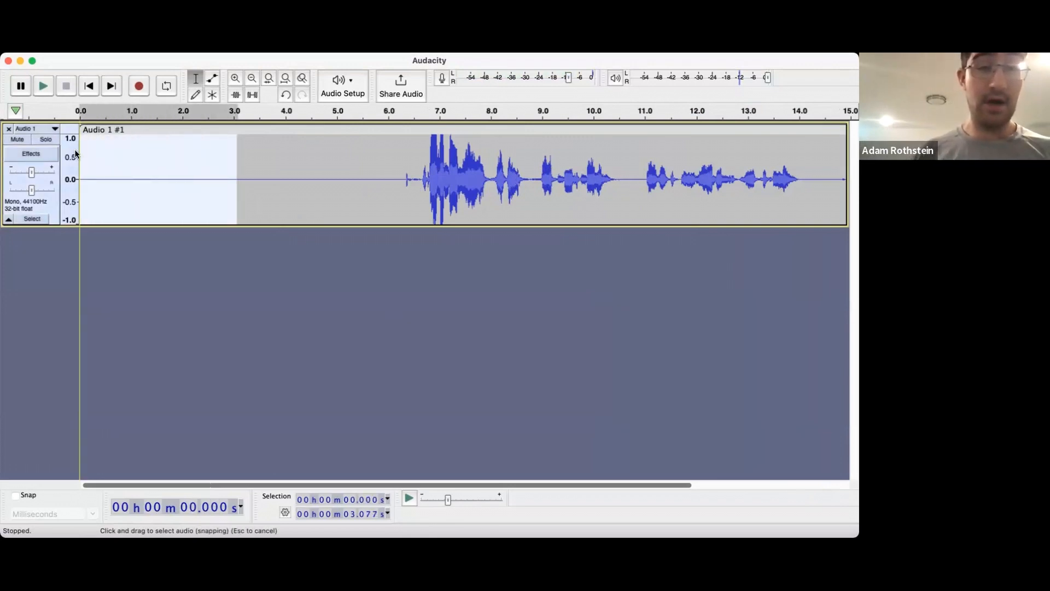
pyautogui.click(373, 143)
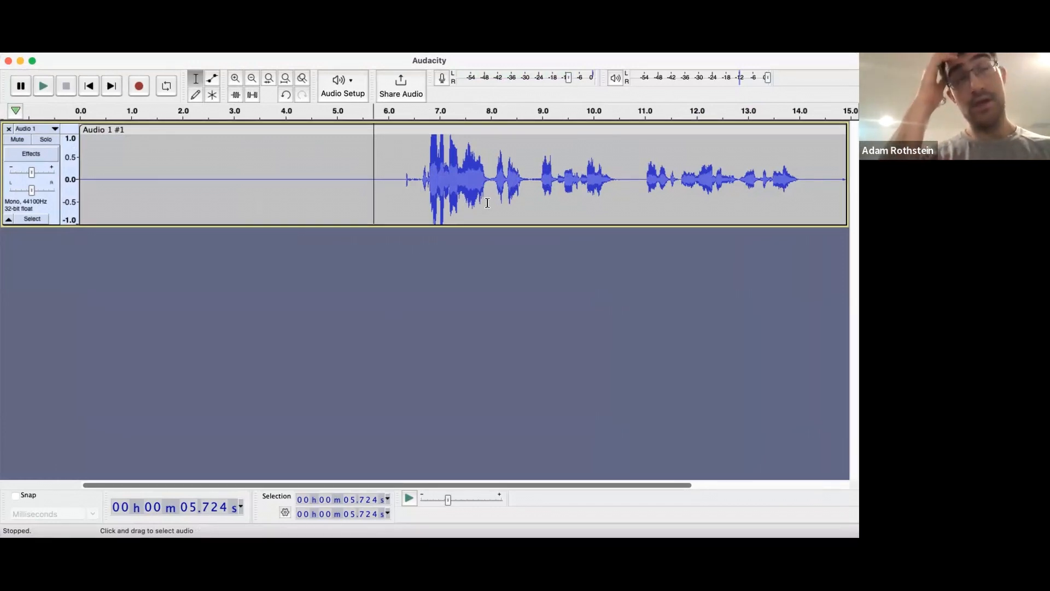
pyautogui.click(43, 88)
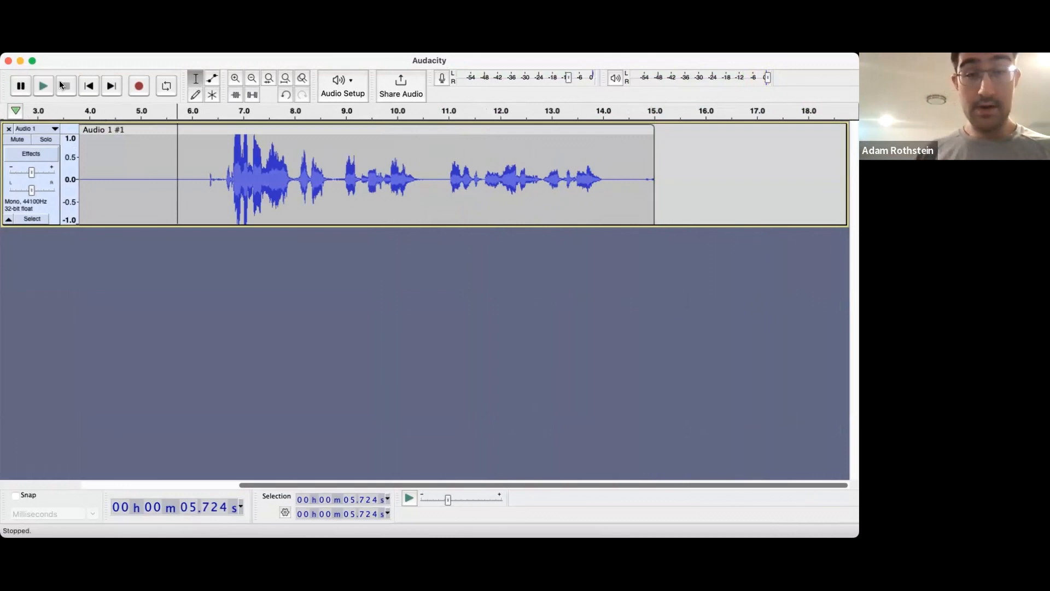
pyautogui.hscroll(-5, 277, 190)
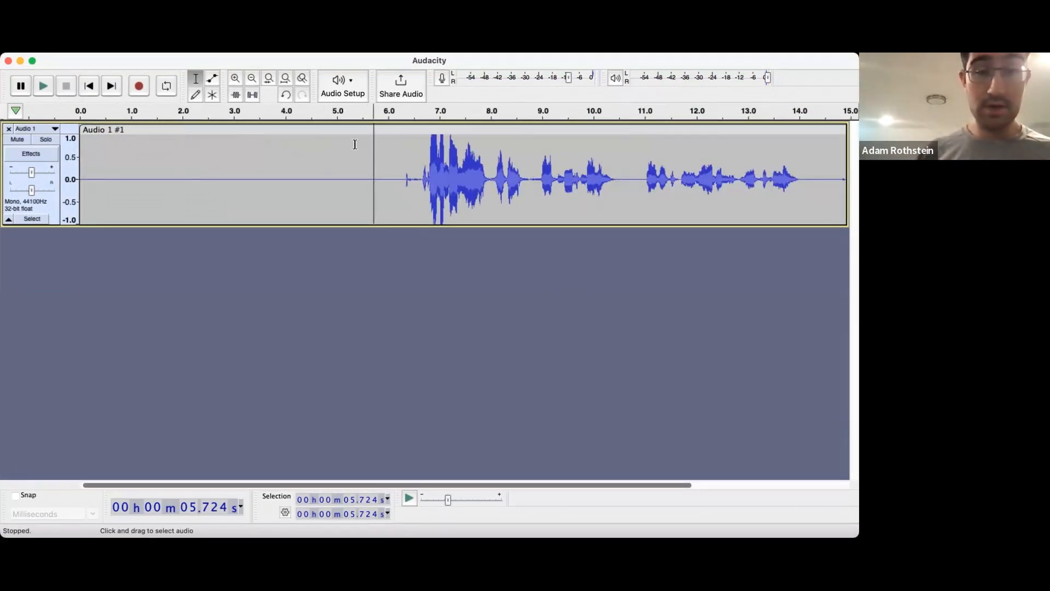
# Capture a Noise Reduction profile from the silent opening of the track, from 0 to about 5.07 seconds.
pyautogui.moveTo(342, 137); pyautogui.dragTo(72, 160)
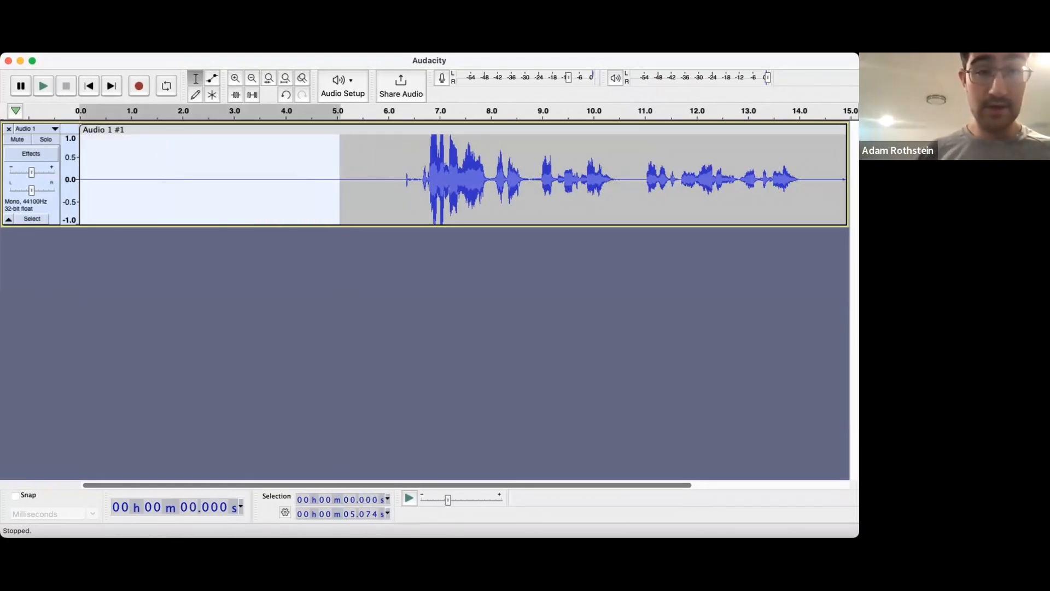
pyautogui.click(331, 46)
pyautogui.moveTo(369, 121)
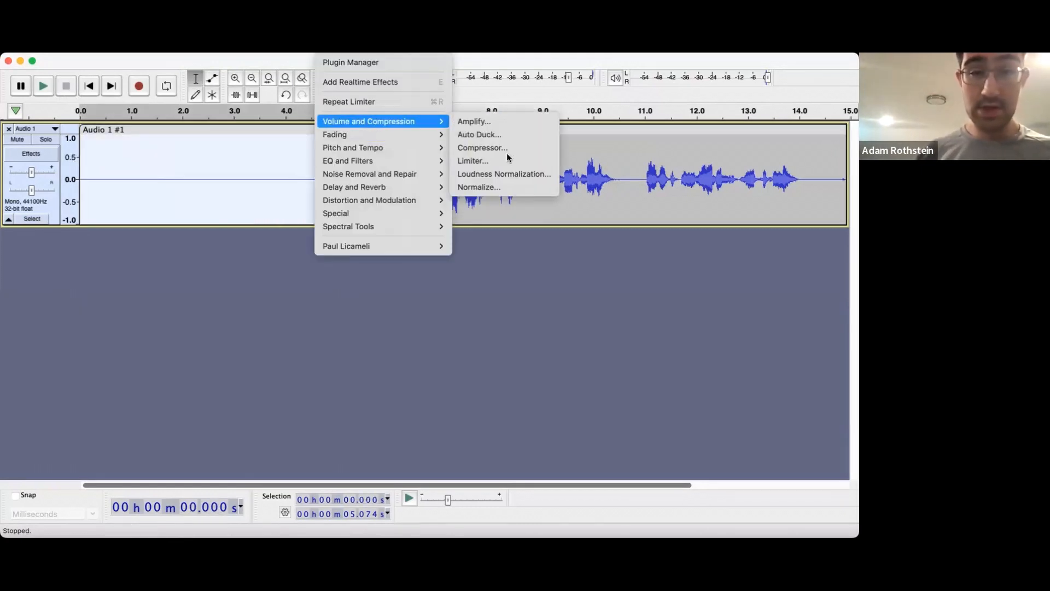
pyautogui.moveTo(411, 177)
pyautogui.click(503, 212)
pyautogui.click(425, 239)
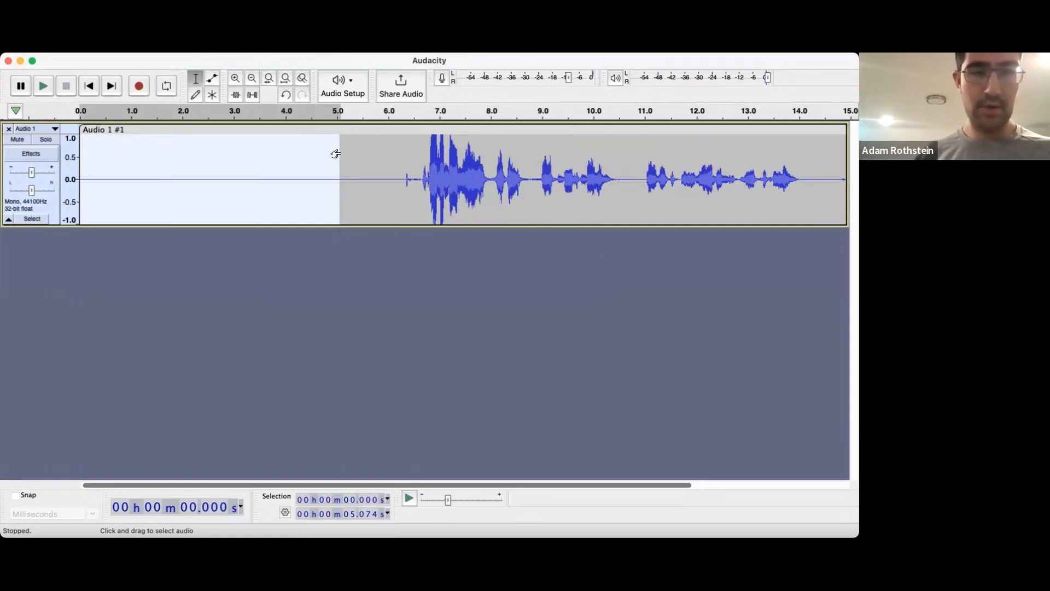
# Select the whole track and apply Noise Reduction to it using the captured noise profile.
pyautogui.click(32, 218)
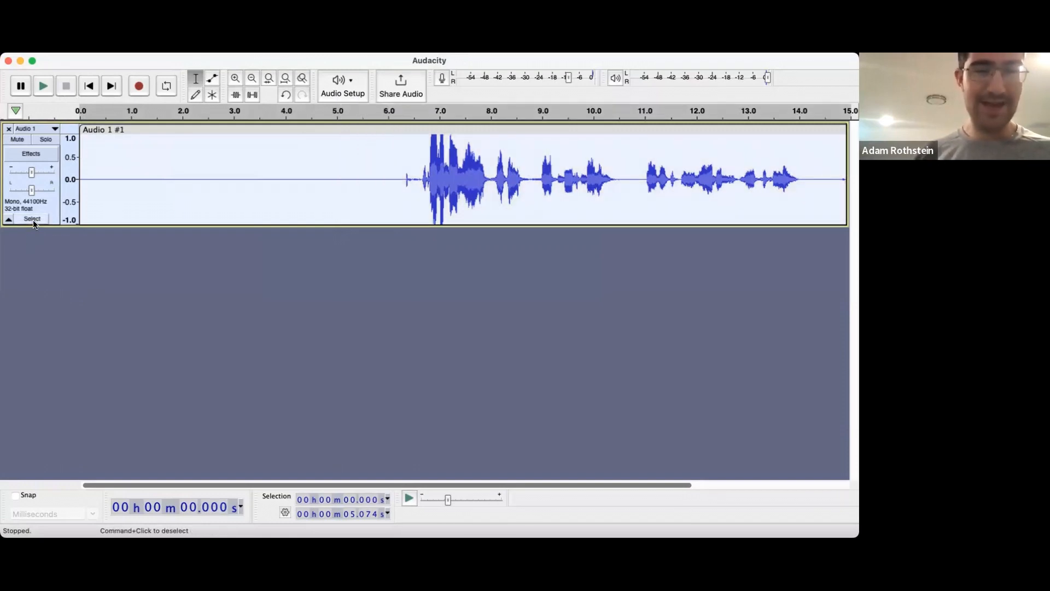
pyautogui.click(330, 50)
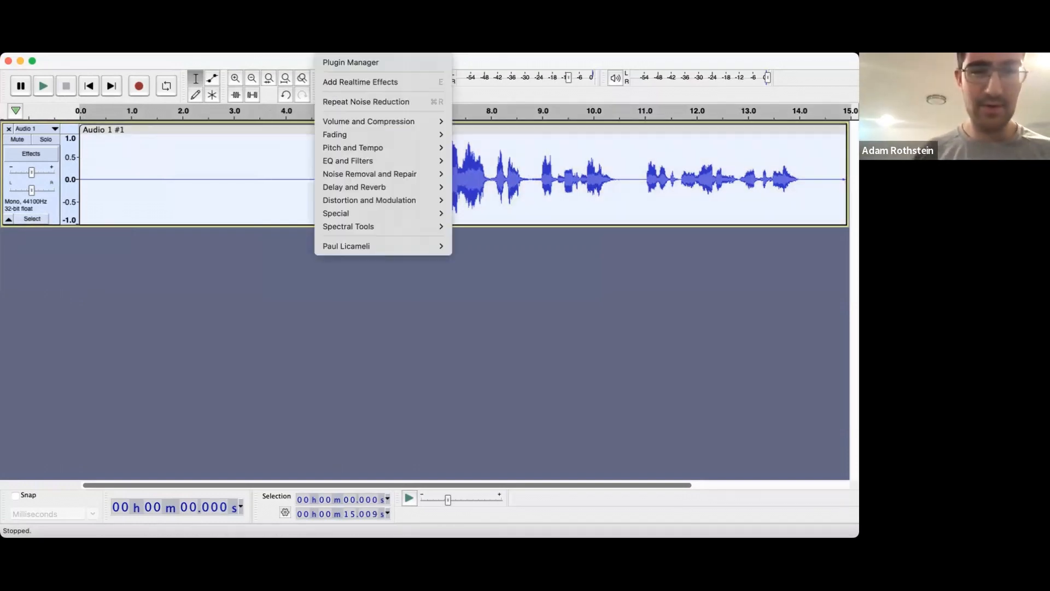
pyautogui.moveTo(390, 174)
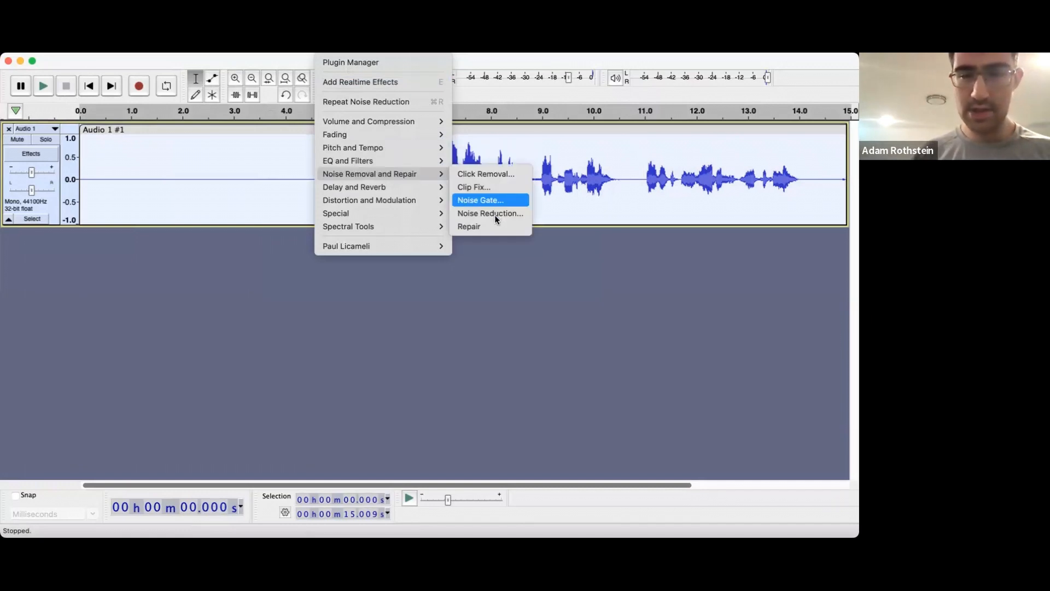
pyautogui.click(495, 213)
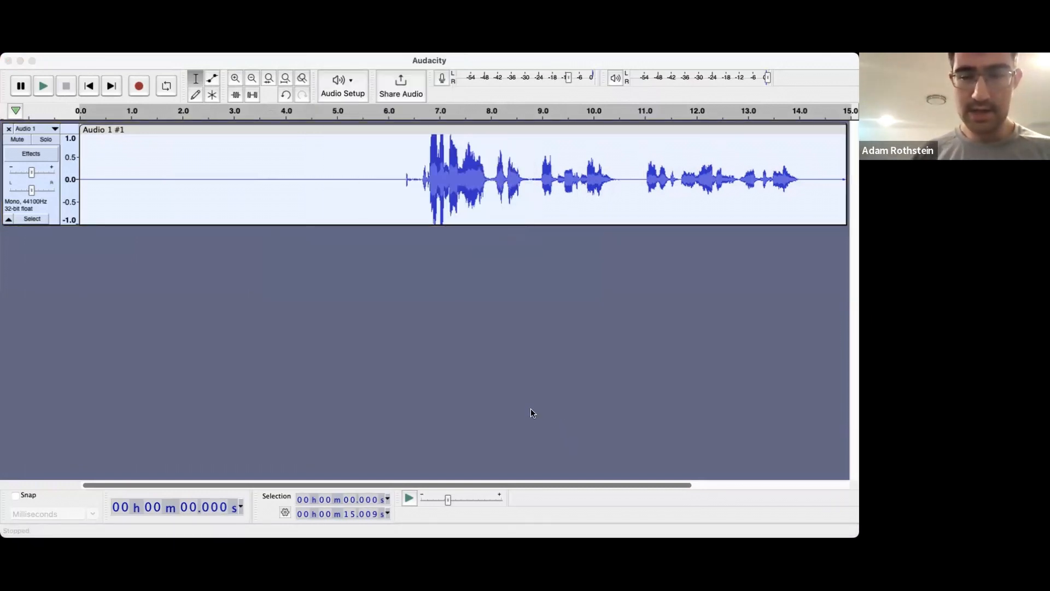
pyautogui.click(529, 404)
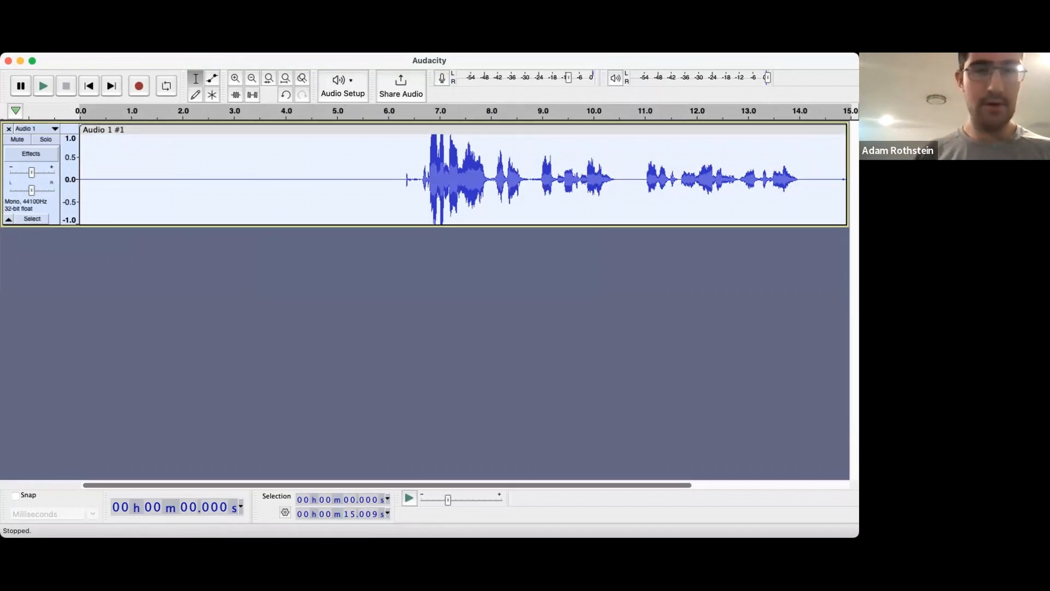
# Repeat Noise Reduction on the whole track, undo the repeated pass and clear the selection.
pyautogui.click(330, 48)
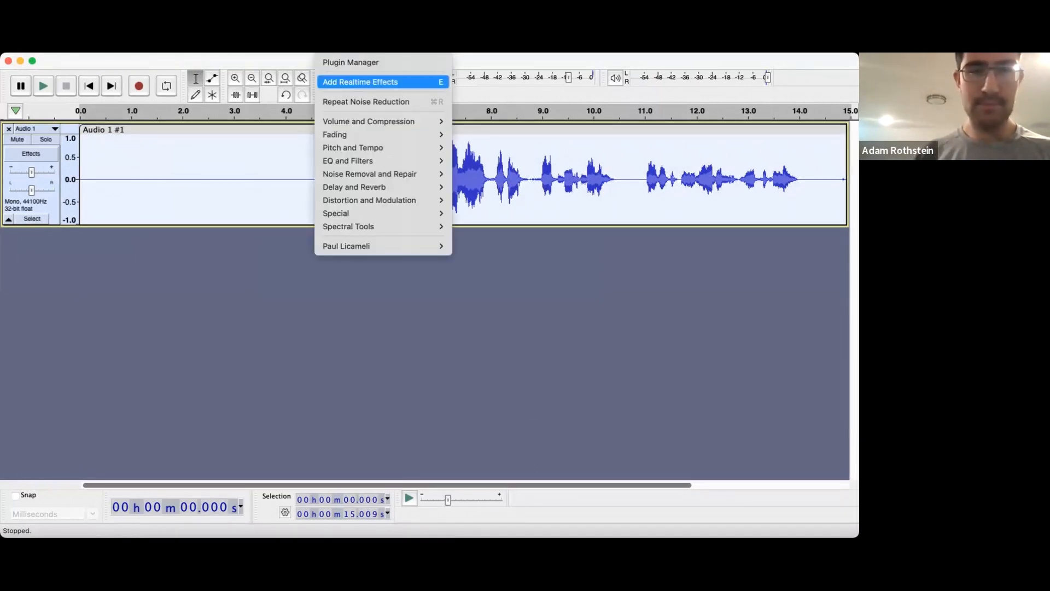
pyautogui.click(353, 101)
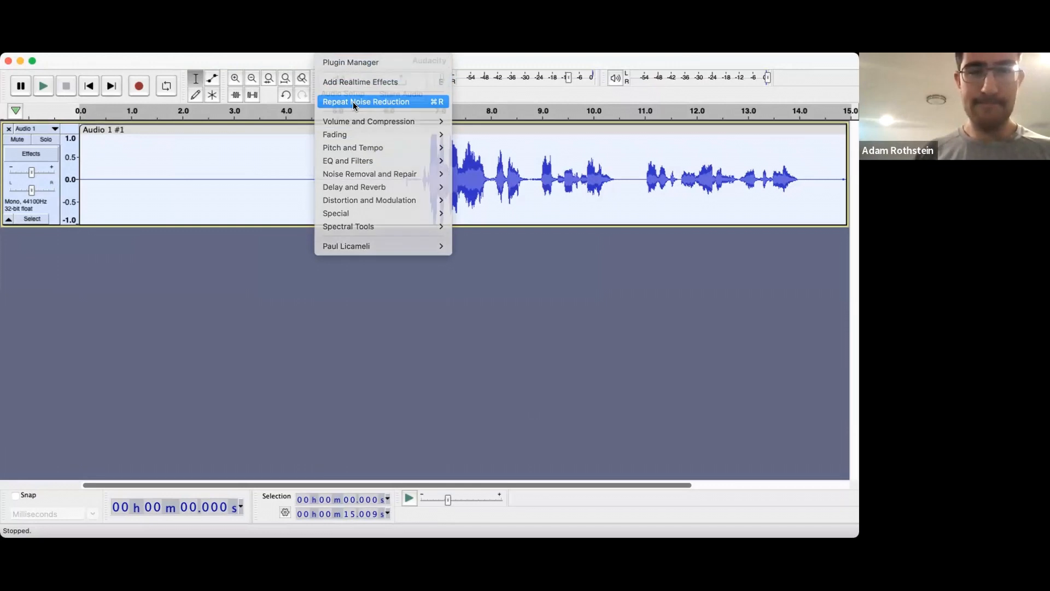
pyautogui.click(285, 95)
pyautogui.click(508, 342)
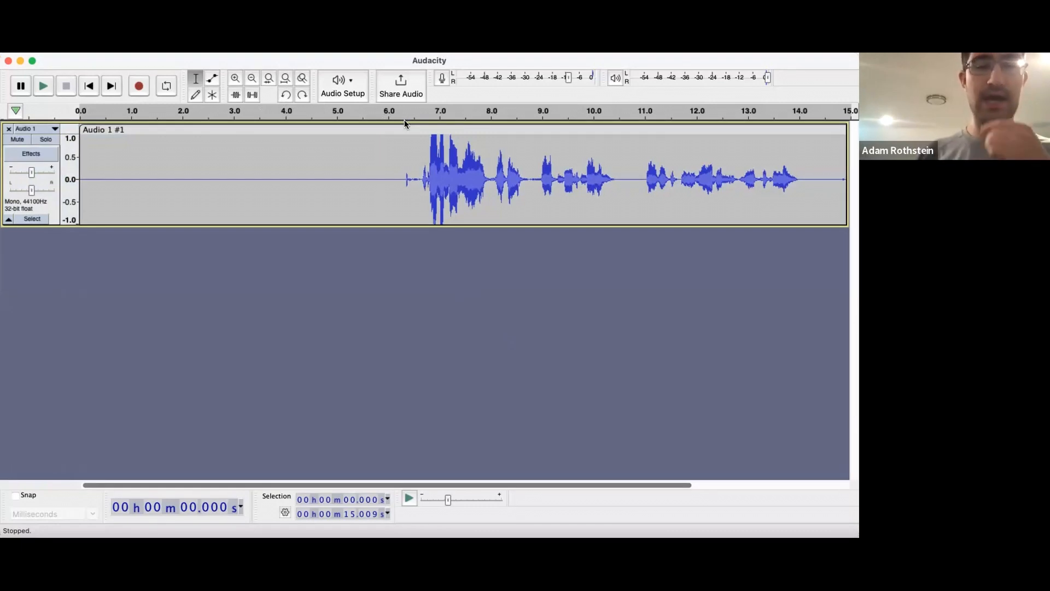
# Select the whole track and apply Filter Curve EQ to it with the Bass Boost factory preset.
pyautogui.click(35, 218)
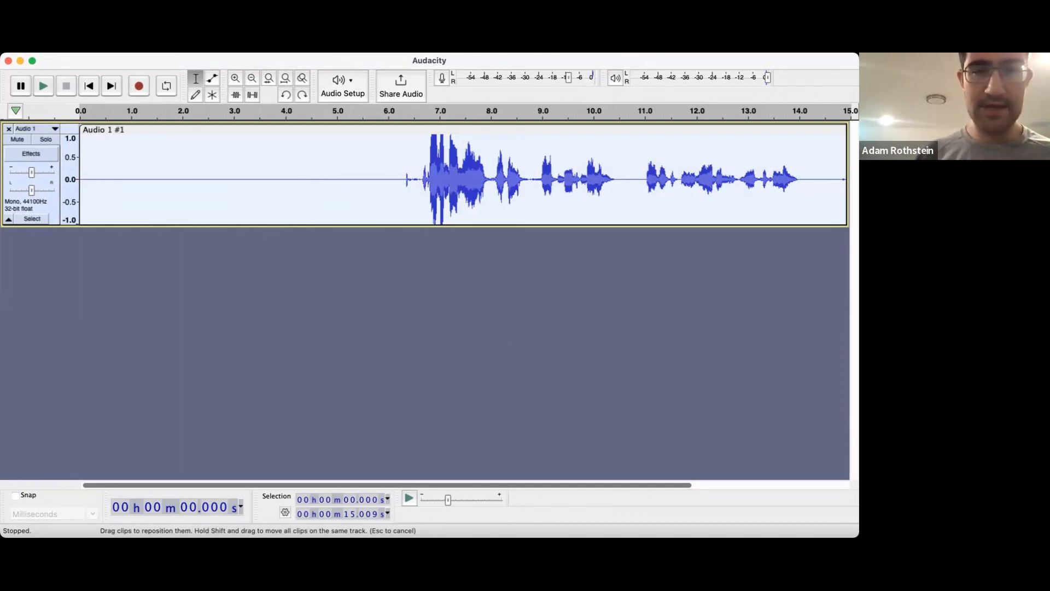
pyautogui.click(332, 47)
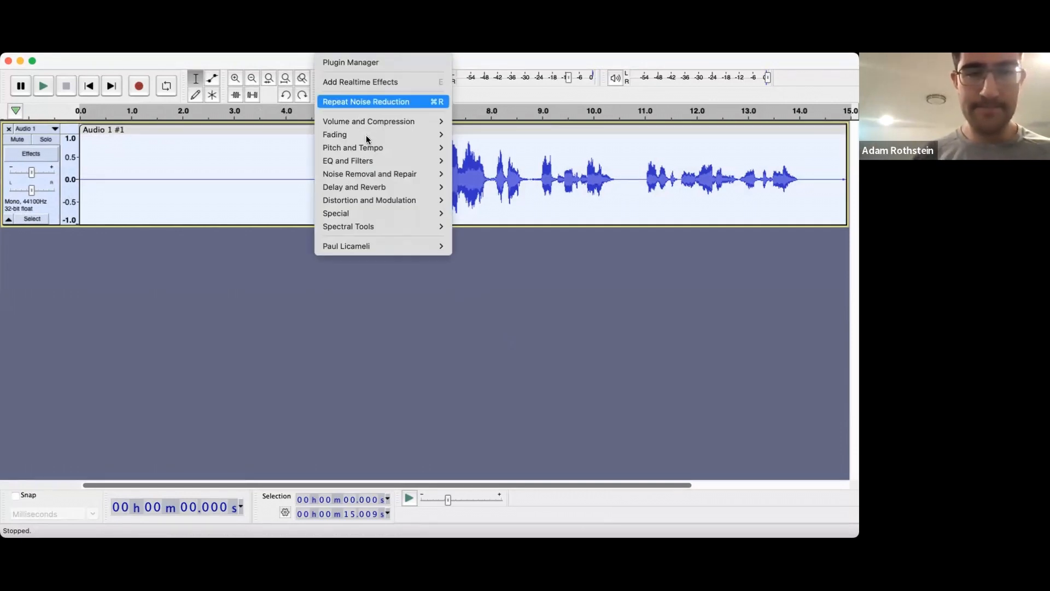
pyautogui.moveTo(382, 177)
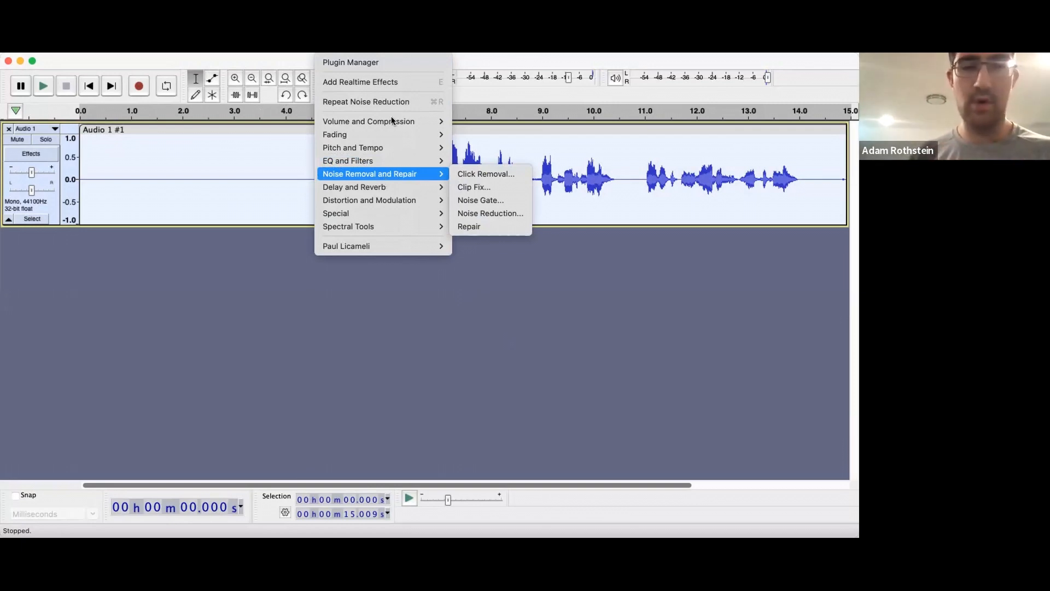
pyautogui.moveTo(393, 120)
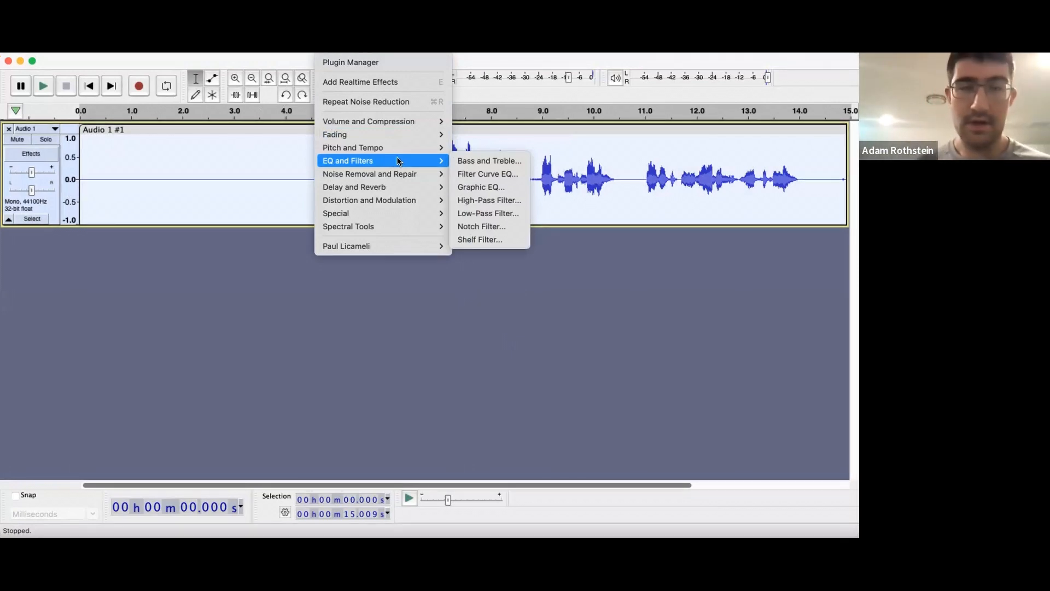
pyautogui.click(484, 175)
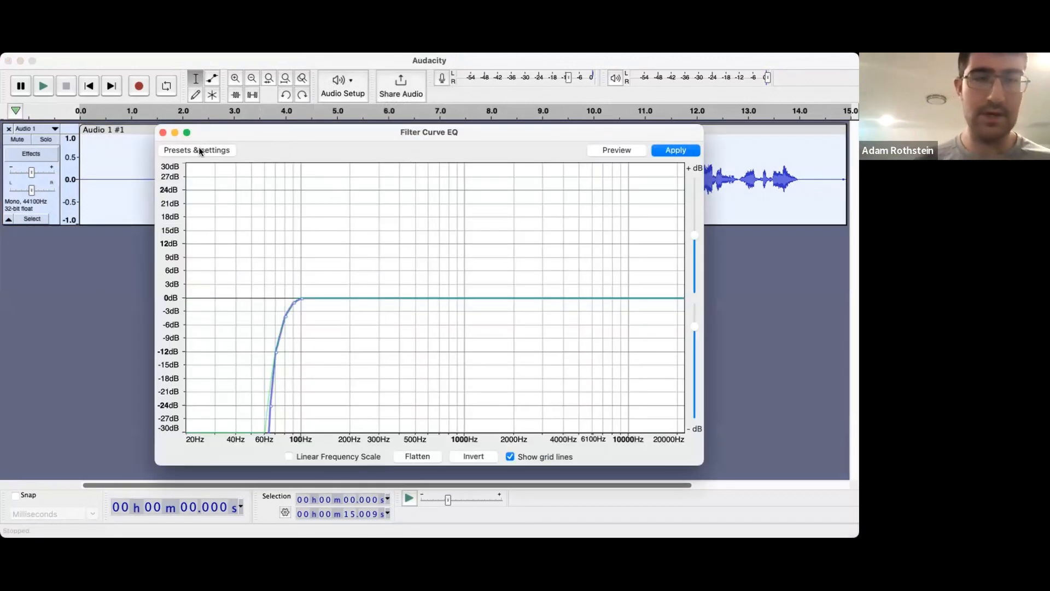
pyautogui.click(199, 151)
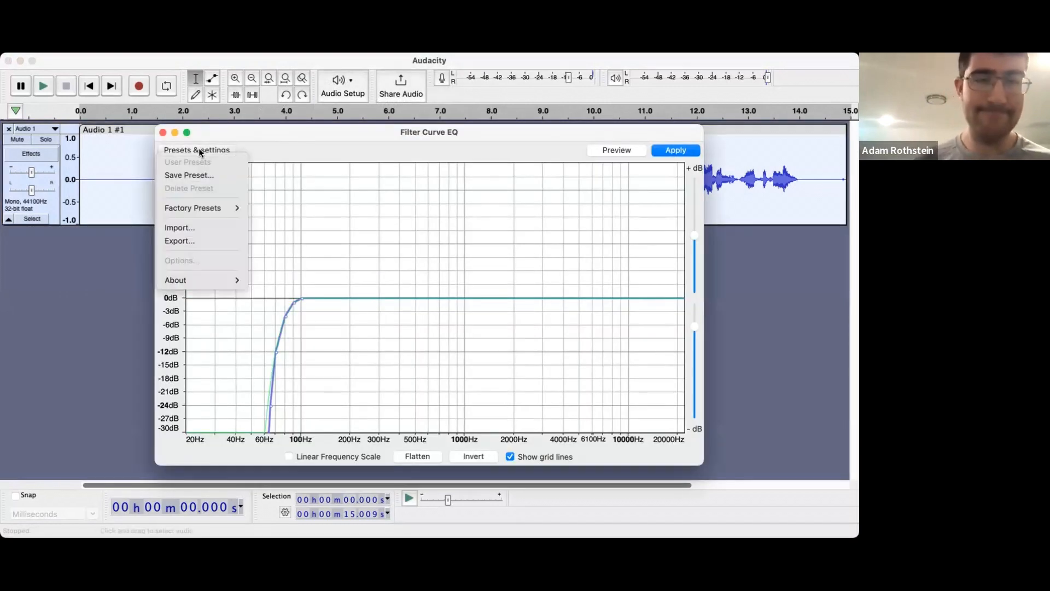
pyautogui.moveTo(210, 211)
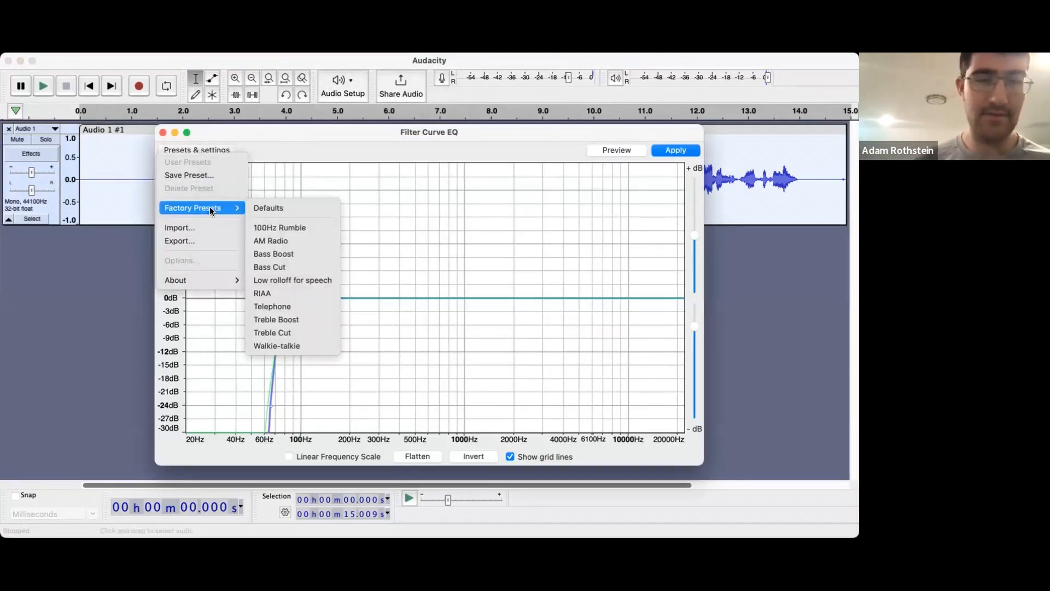
pyautogui.click(304, 252)
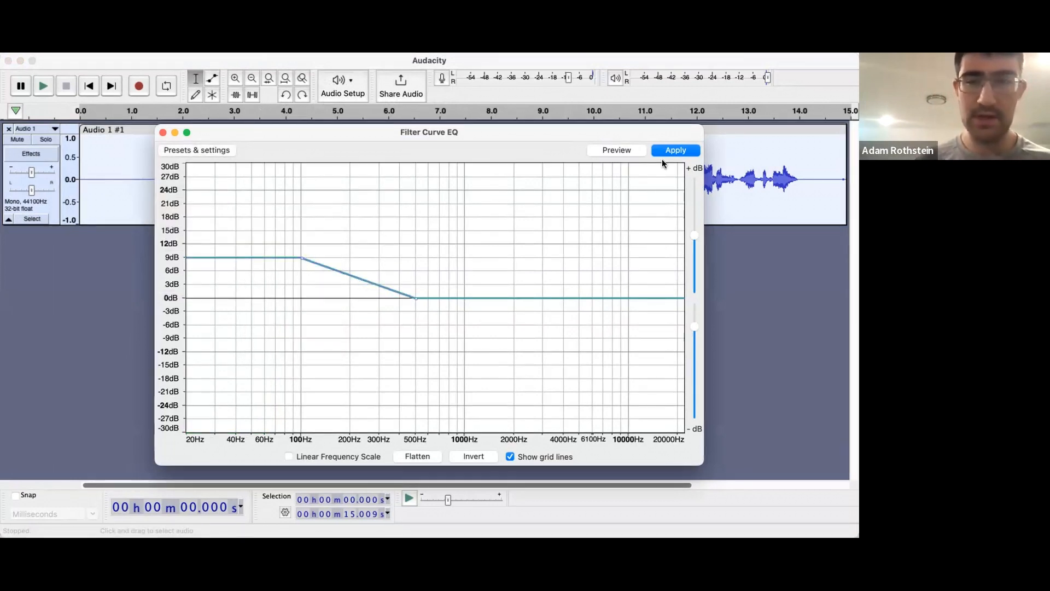
pyautogui.click(676, 151)
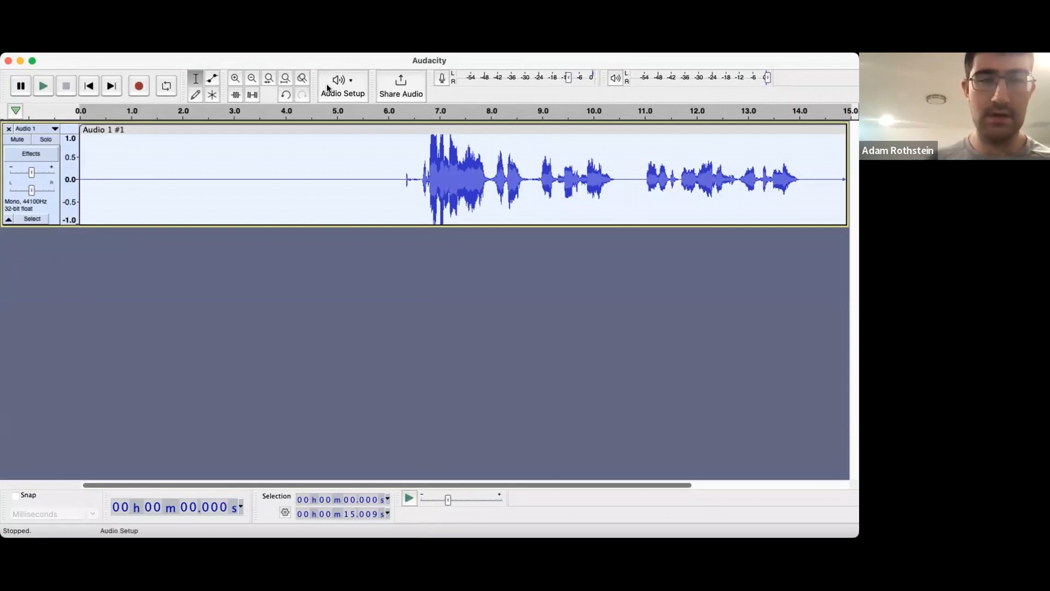
# Apply Filter Curve EQ to the whole track with the Treble Boost factory preset.
pyautogui.click(346, 84)
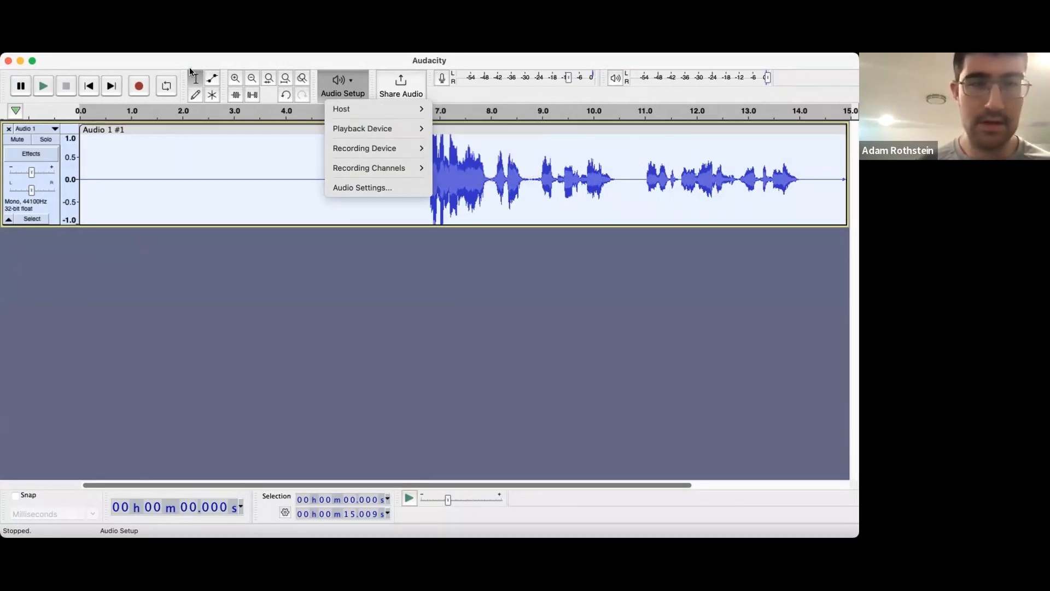
pyautogui.click(331, 47)
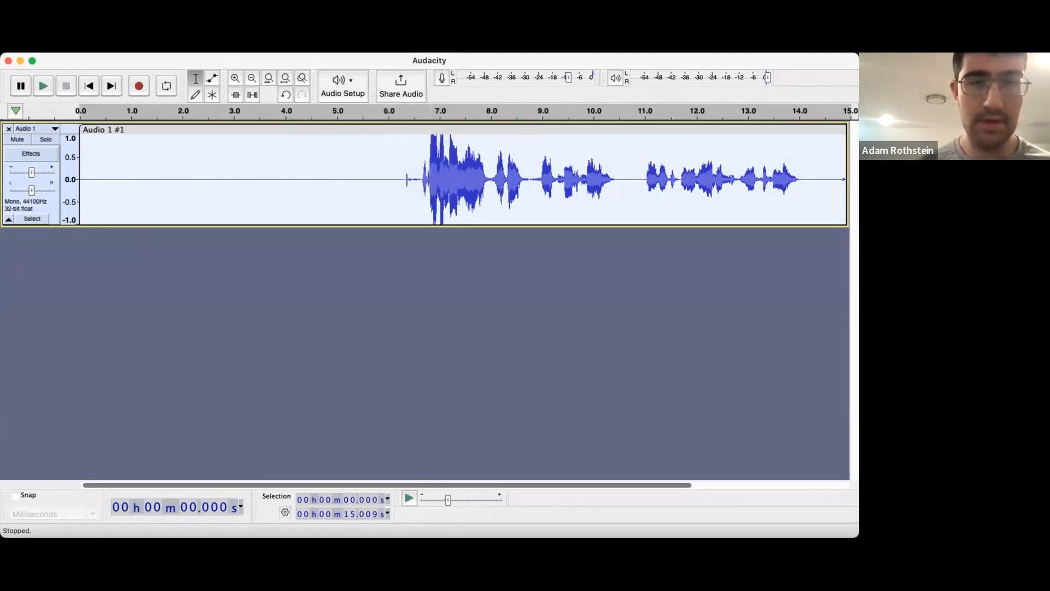
pyautogui.click(332, 47)
pyautogui.moveTo(372, 162)
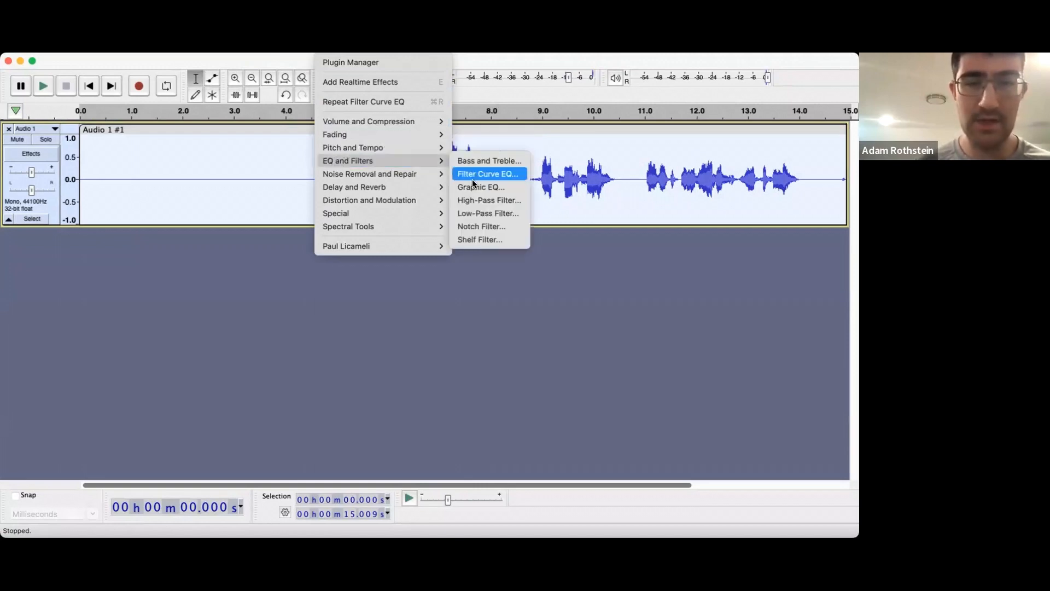
pyautogui.click(510, 175)
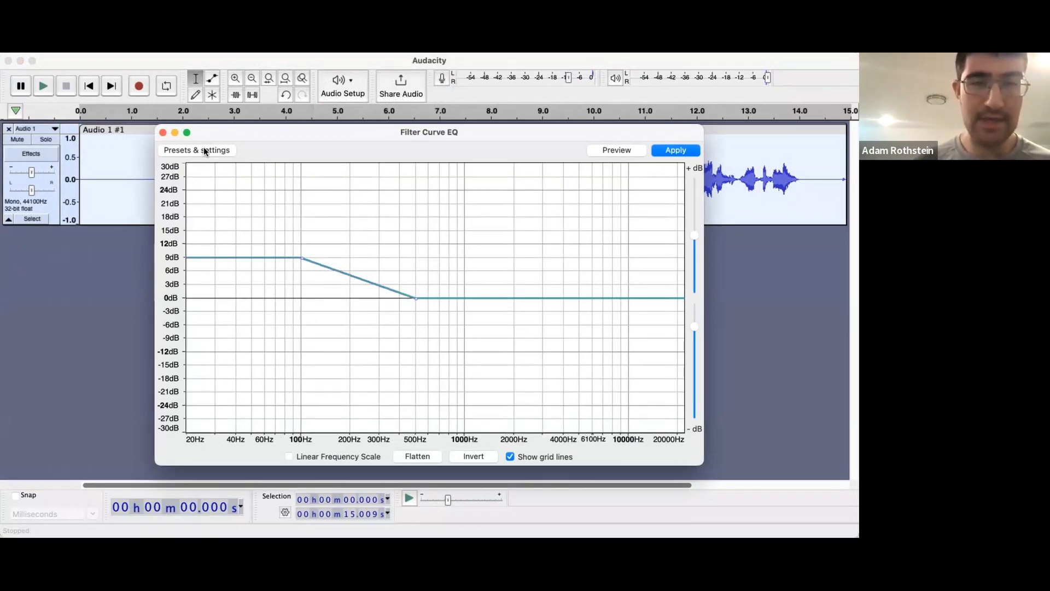
pyautogui.click(205, 151)
pyautogui.moveTo(204, 208)
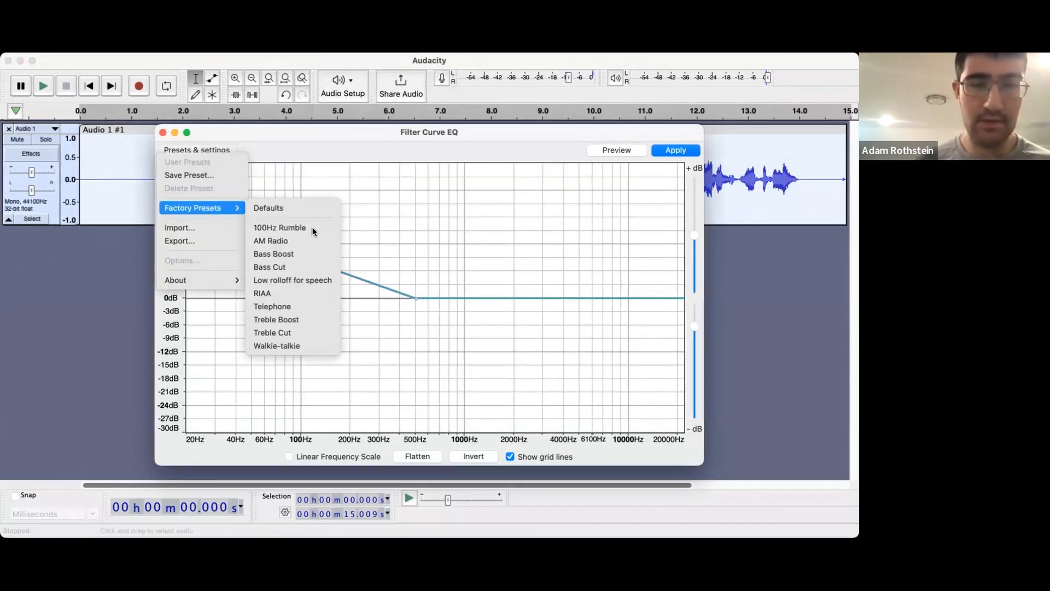
pyautogui.click(293, 321)
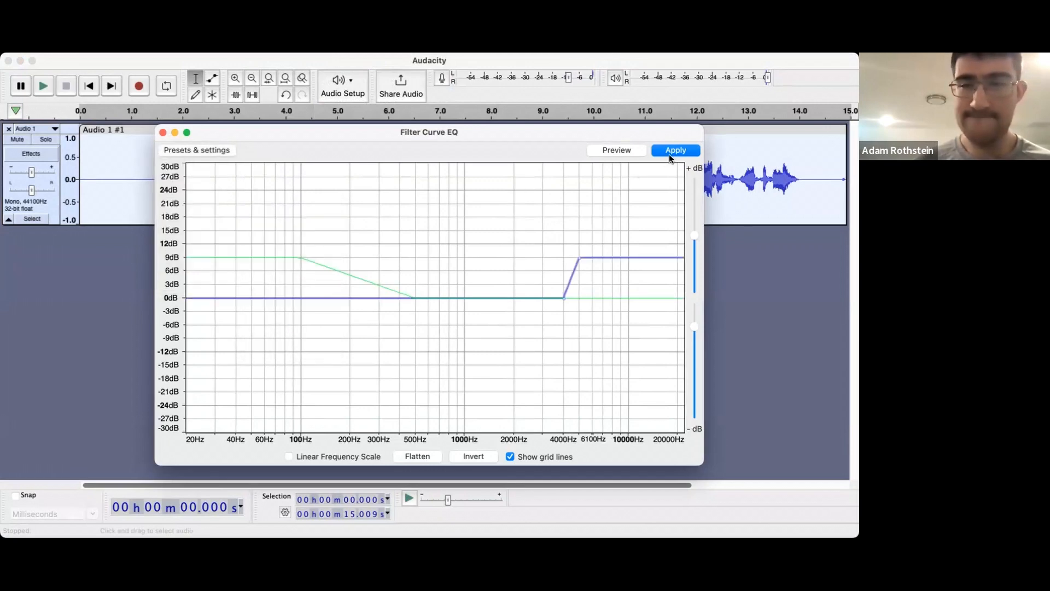
pyautogui.click(675, 150)
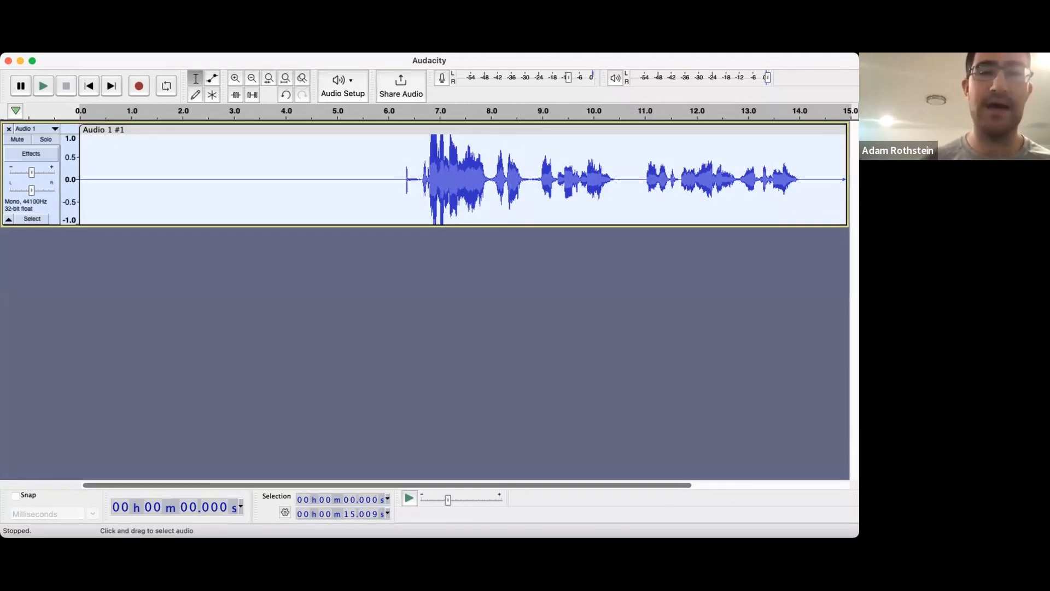
# Apply Filter Curve EQ to the whole track with the Low rolloff for speech factory preset.
pyautogui.click(332, 48)
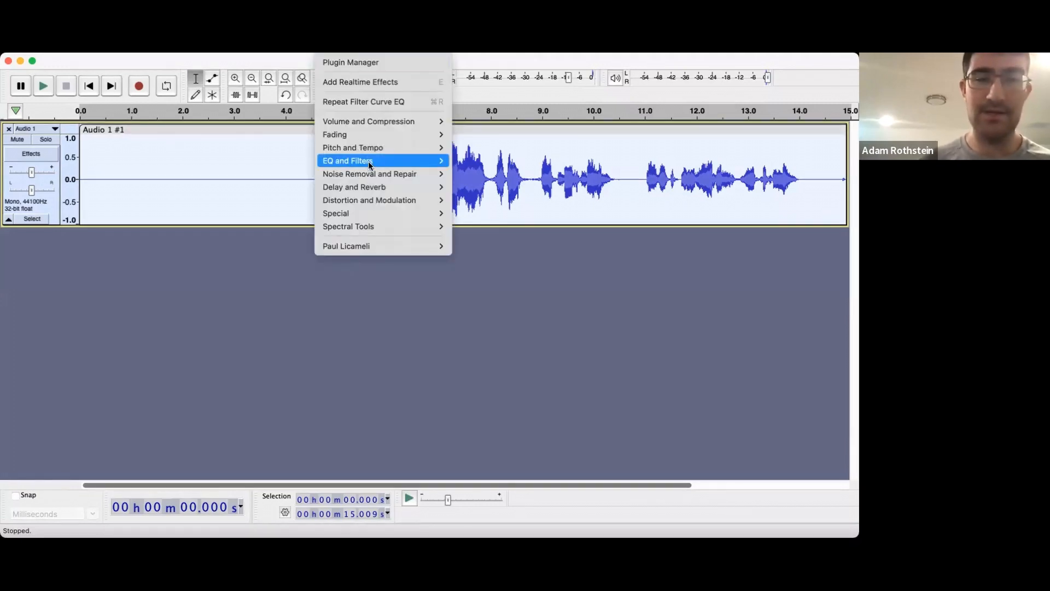
pyautogui.click(510, 173)
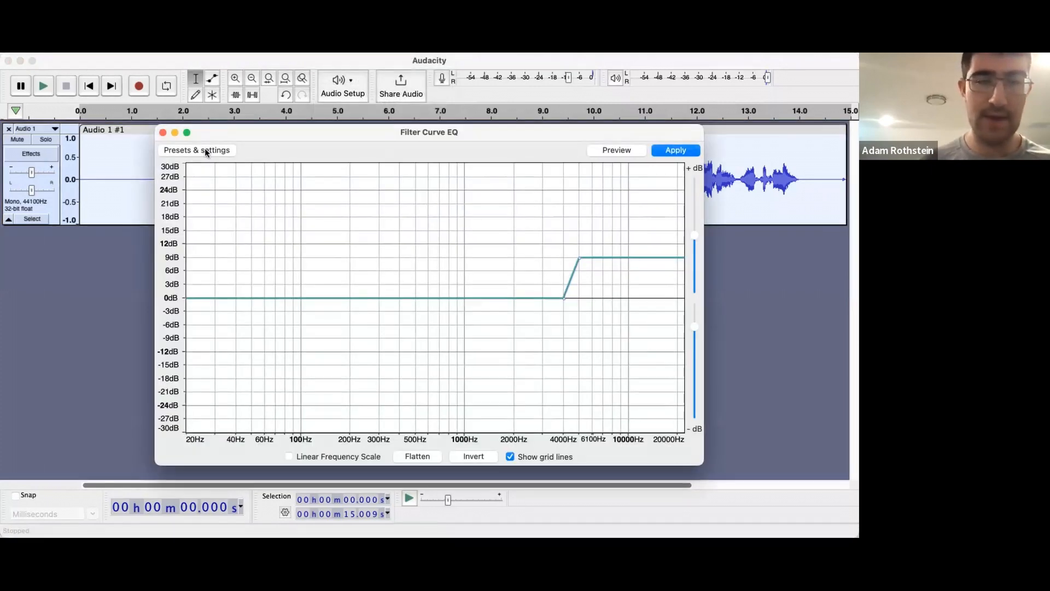
pyautogui.click(204, 148)
pyautogui.moveTo(212, 209)
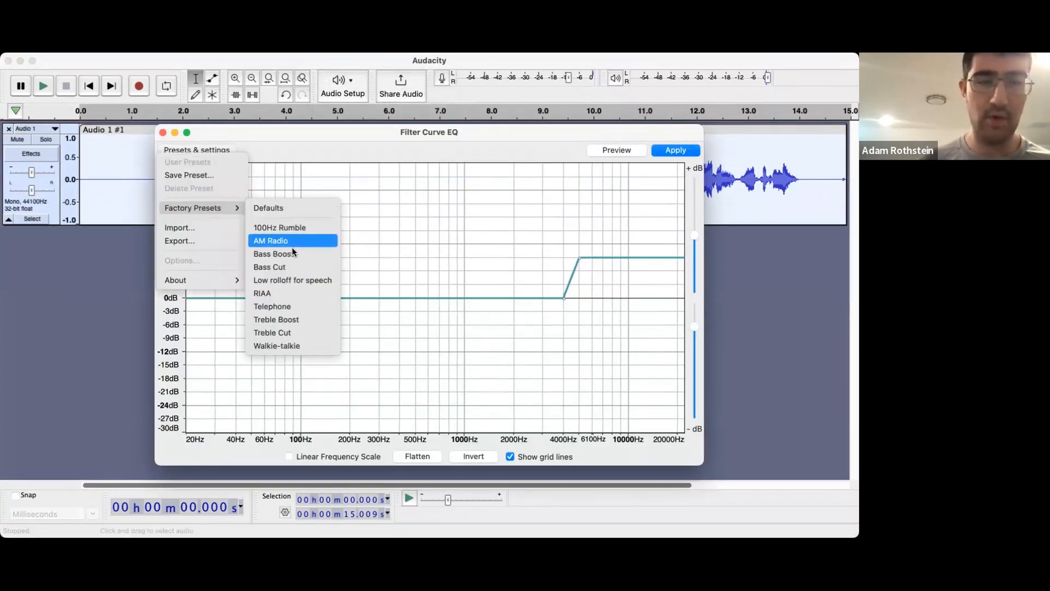
pyautogui.click(301, 280)
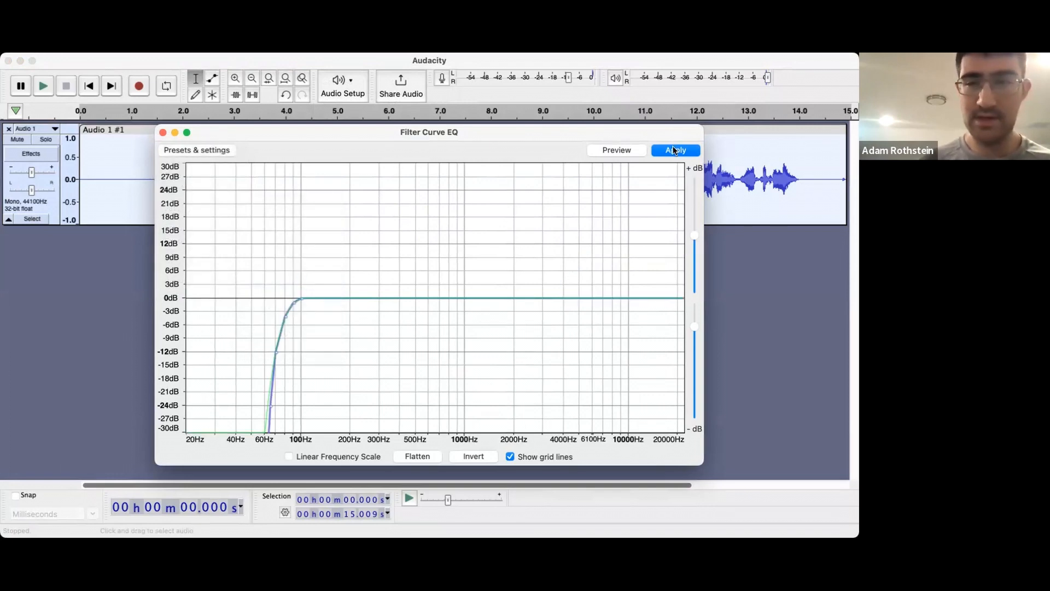
pyautogui.click(674, 149)
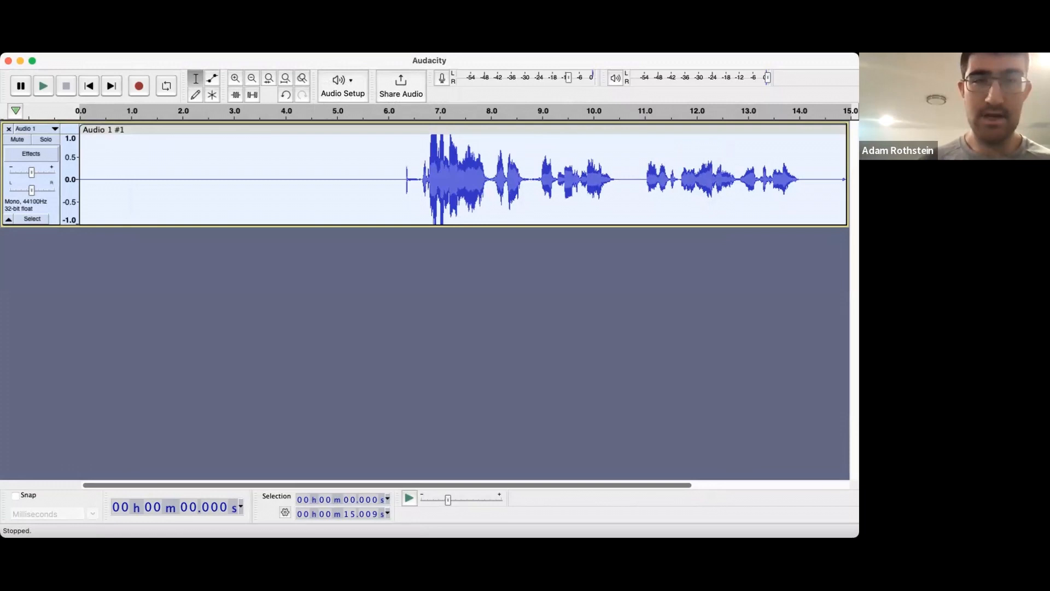
# Apply the Compressor to the whole track with -24 dB threshold, -60 dB noise floor, 2:1 ratio, 0.10 s attack and 1.0 s release.
pyautogui.click(332, 47)
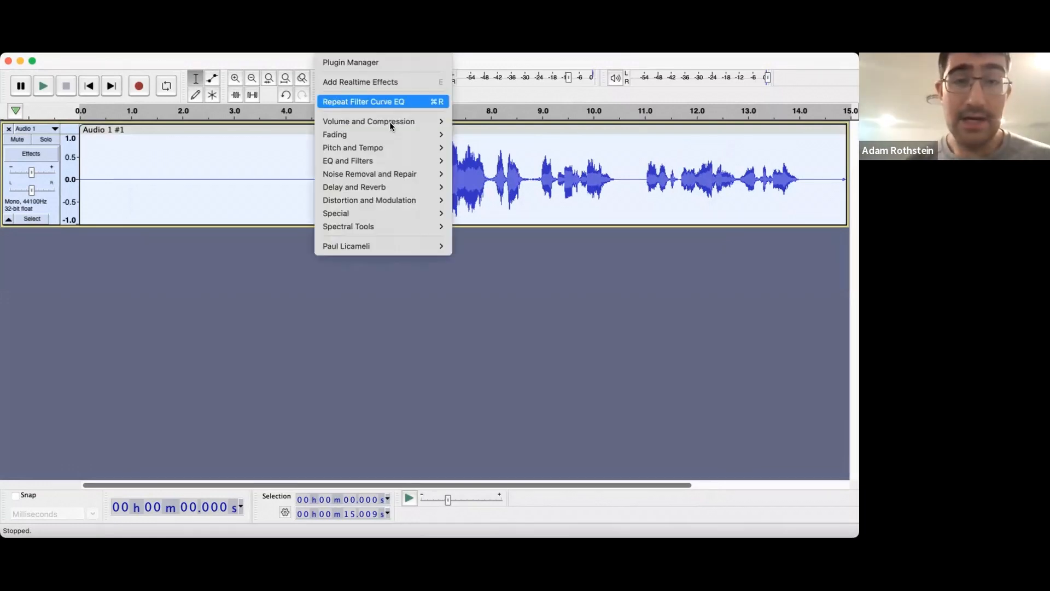
pyautogui.moveTo(389, 121)
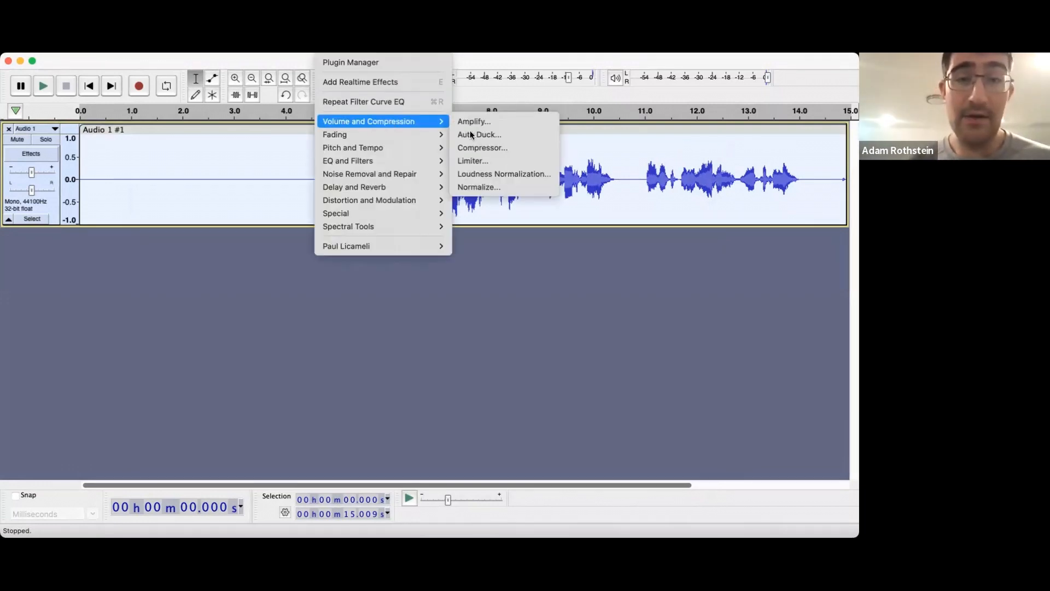
pyautogui.click(500, 148)
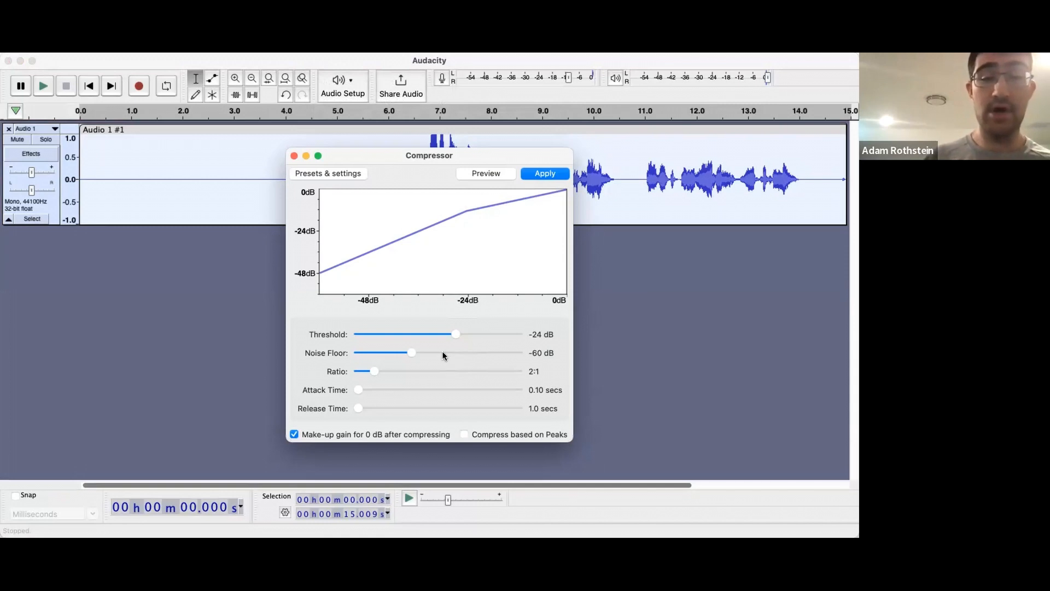
pyautogui.click(544, 173)
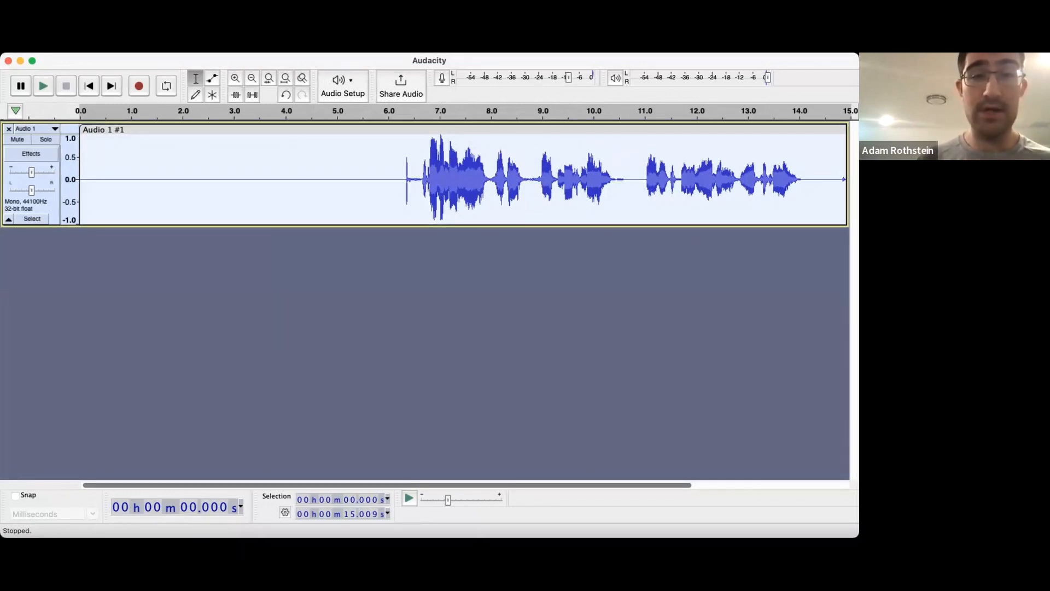
# Apply a Hard Limit Limiter to the whole track at -3.10 dB with 10 ms hold and no make-up gain.
pyautogui.click(331, 47)
pyautogui.moveTo(379, 116)
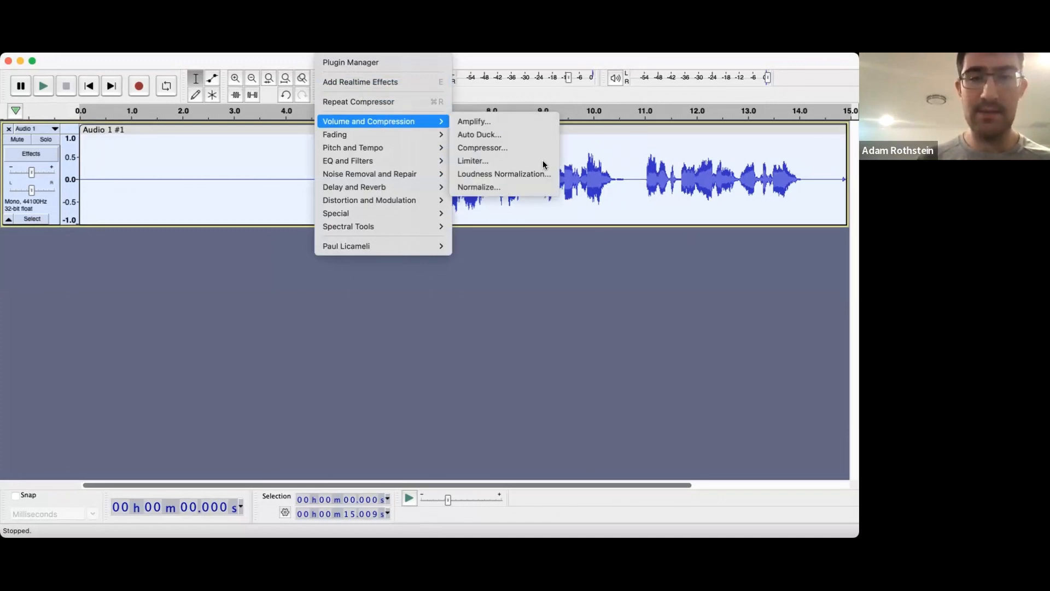
pyautogui.click(513, 160)
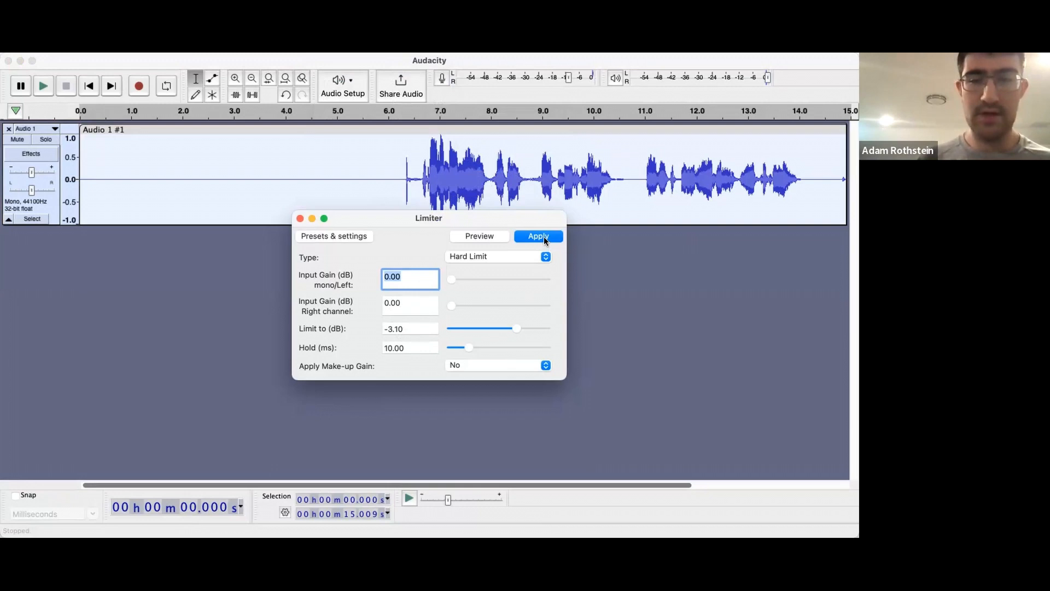
pyautogui.click(542, 237)
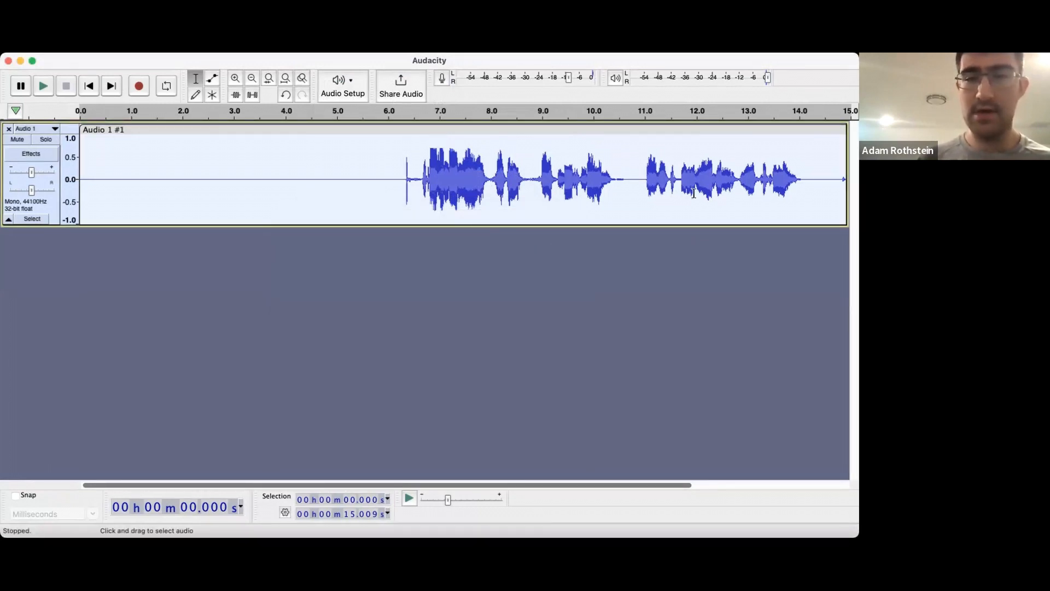
# Play the processed track from just before the speech, at about 6.05 seconds.
pyautogui.click(390, 157)
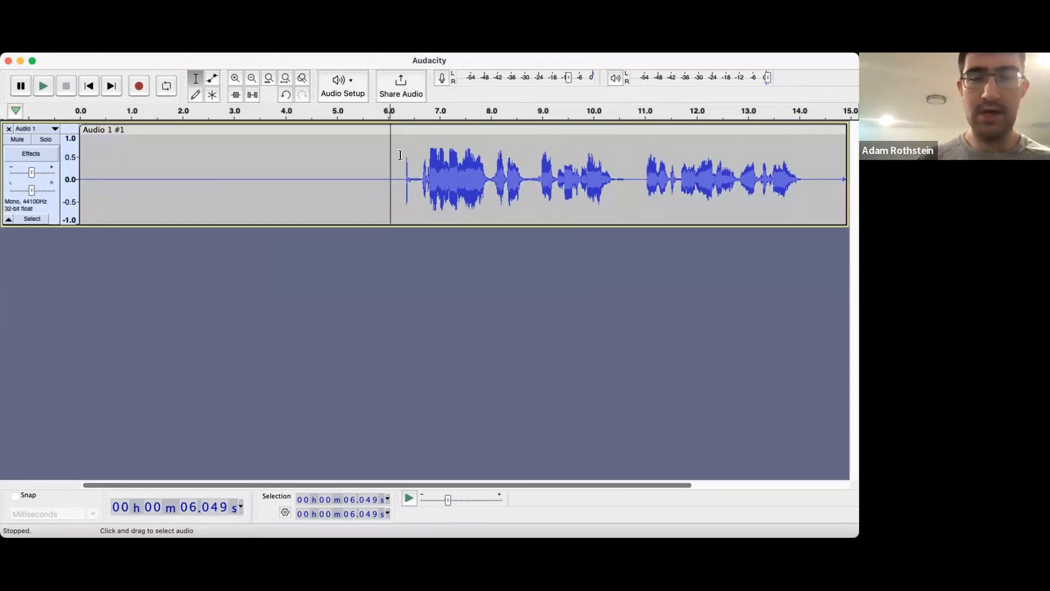
pyautogui.hscroll(1, 405, 155)
pyautogui.hscroll(5, 406, 156)
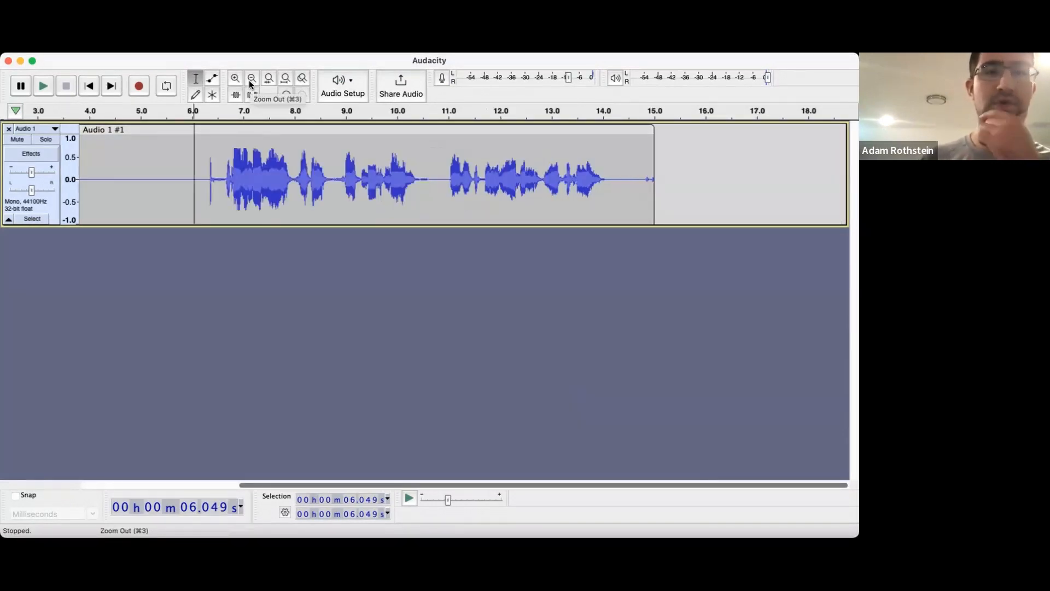
pyautogui.click(44, 88)
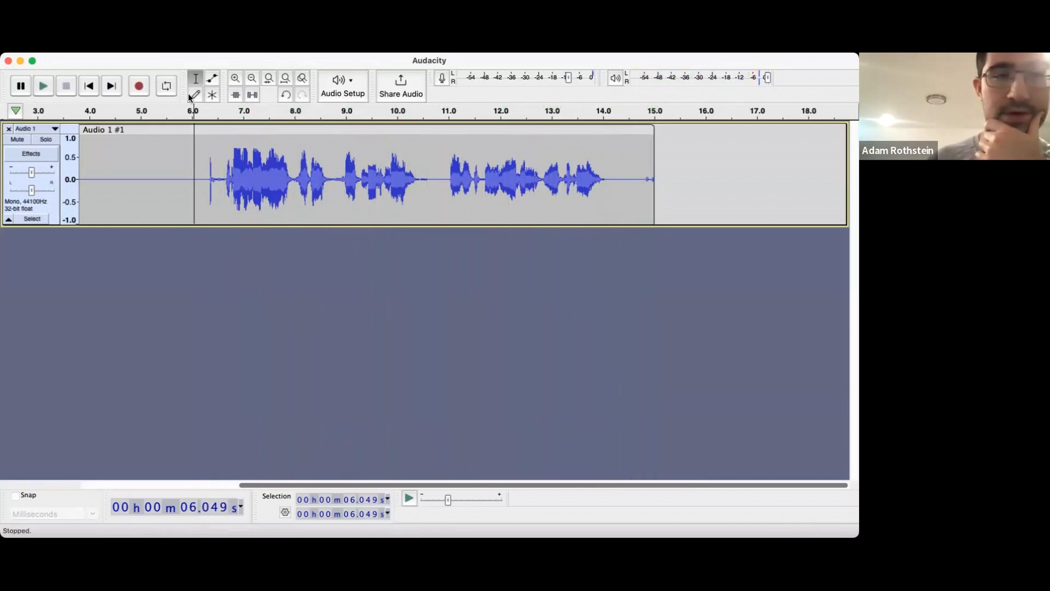
# Undo all applied effects back to the original recording and play it from about 6.22 seconds for comparison.
pyautogui.click(284, 97)
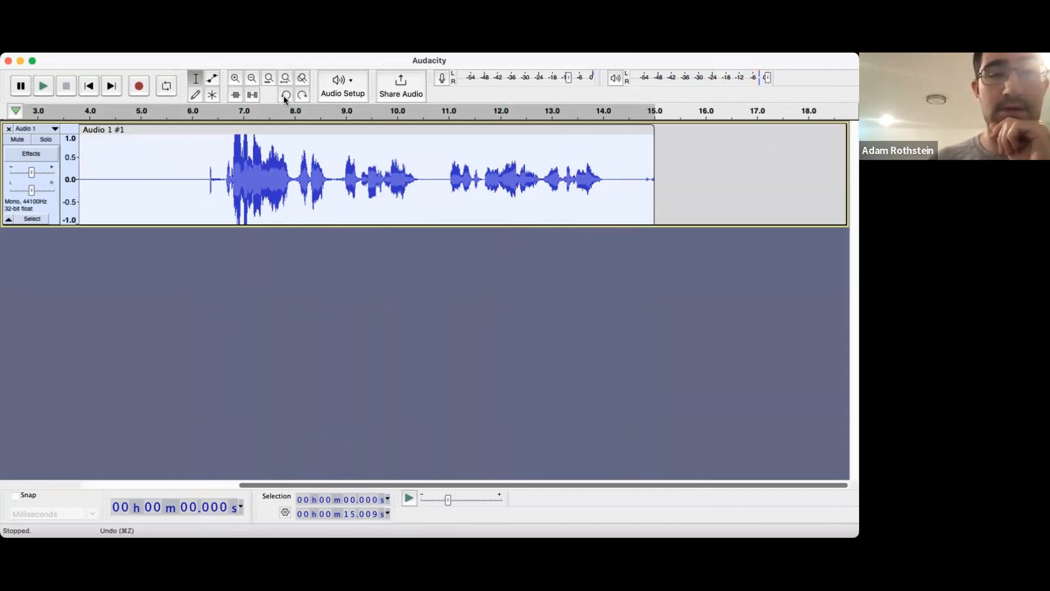
pyautogui.click(284, 96)
pyautogui.click(284, 96)
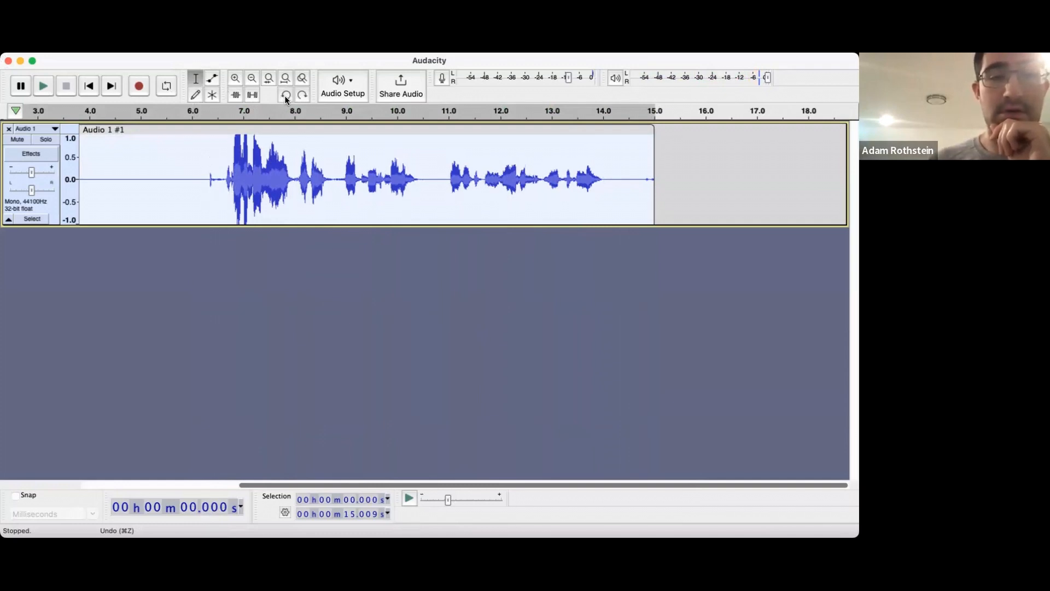
pyautogui.click(284, 96)
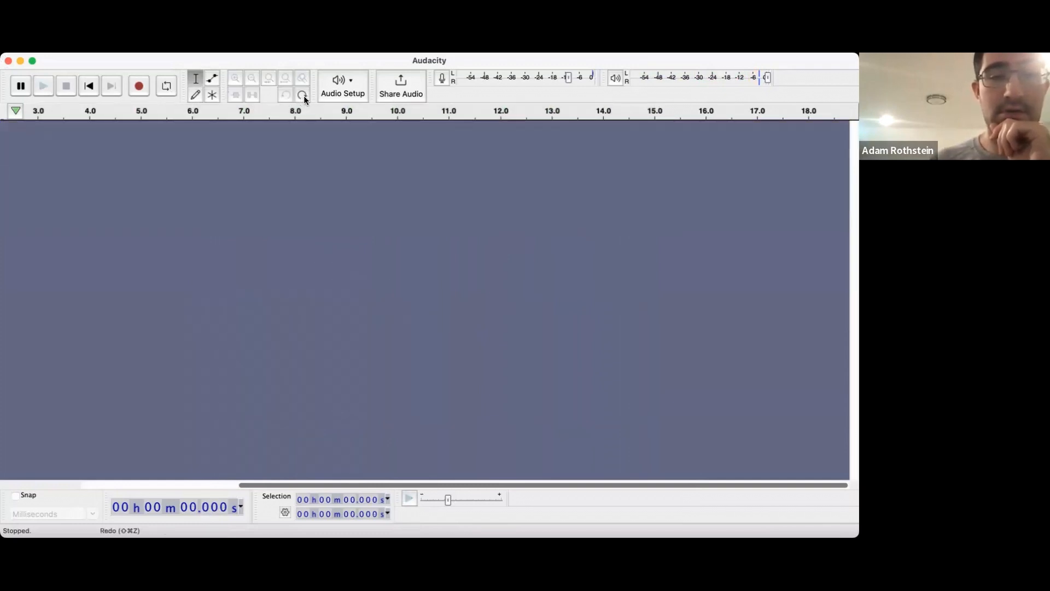
pyautogui.click(304, 95)
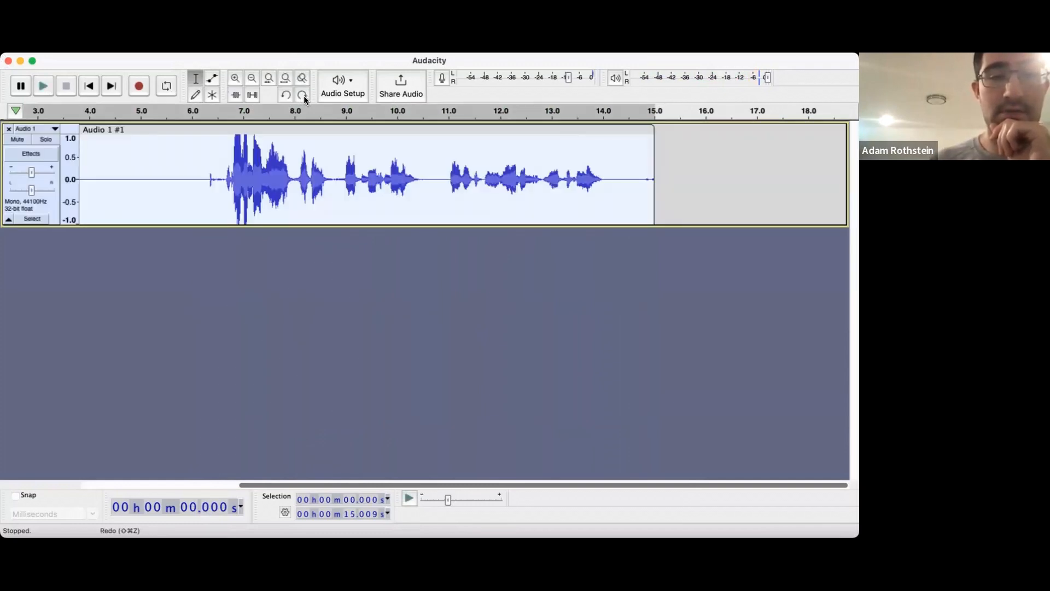
pyautogui.click(201, 153)
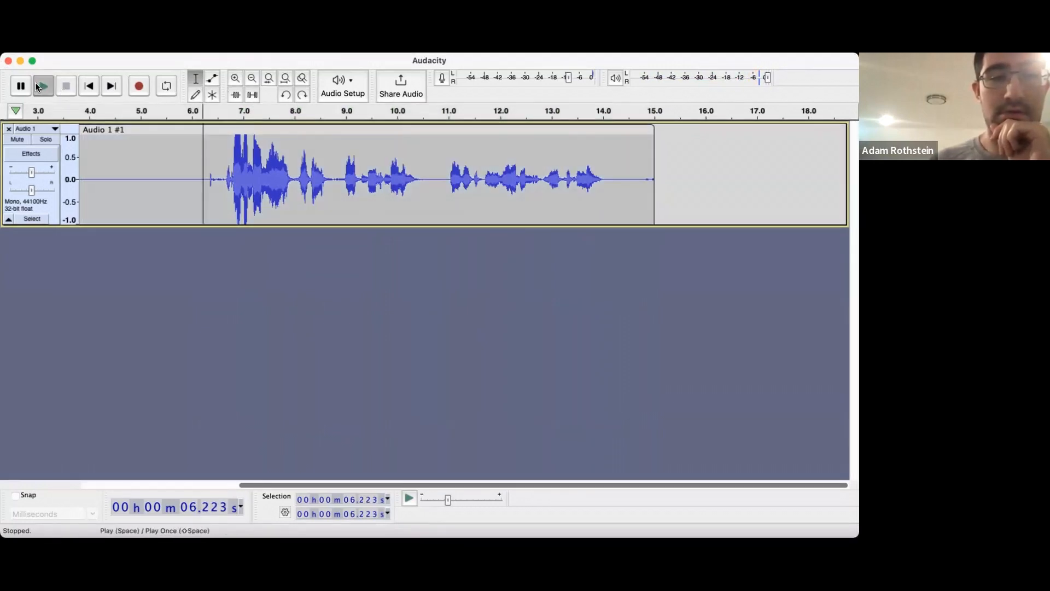
pyautogui.click(38, 86)
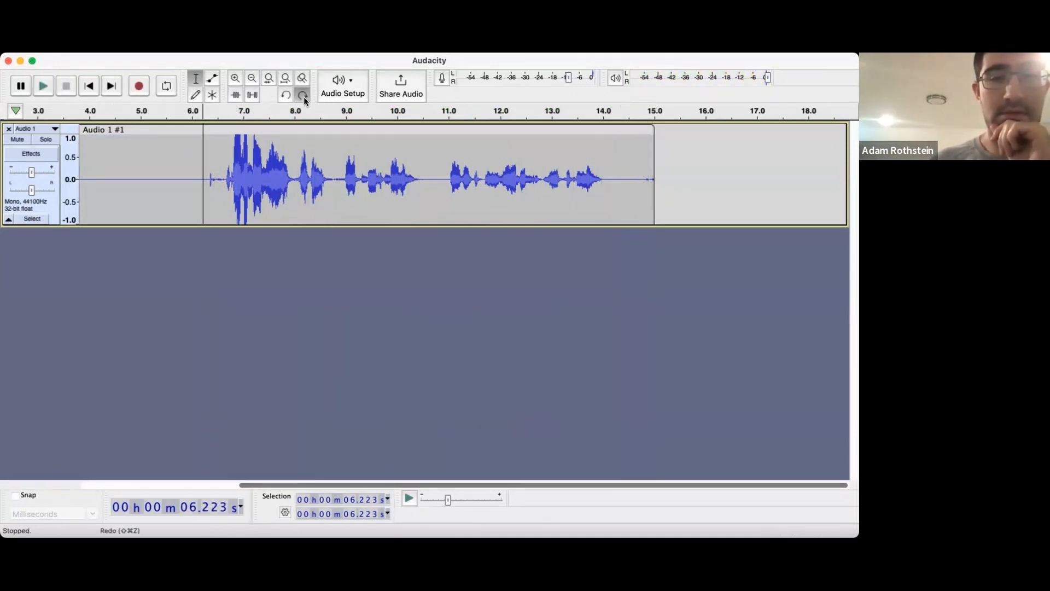
# Redo all the undone effects and play the processed track again from about 6.05 seconds.
pyautogui.press('super+a')
pyautogui.click(303, 95)
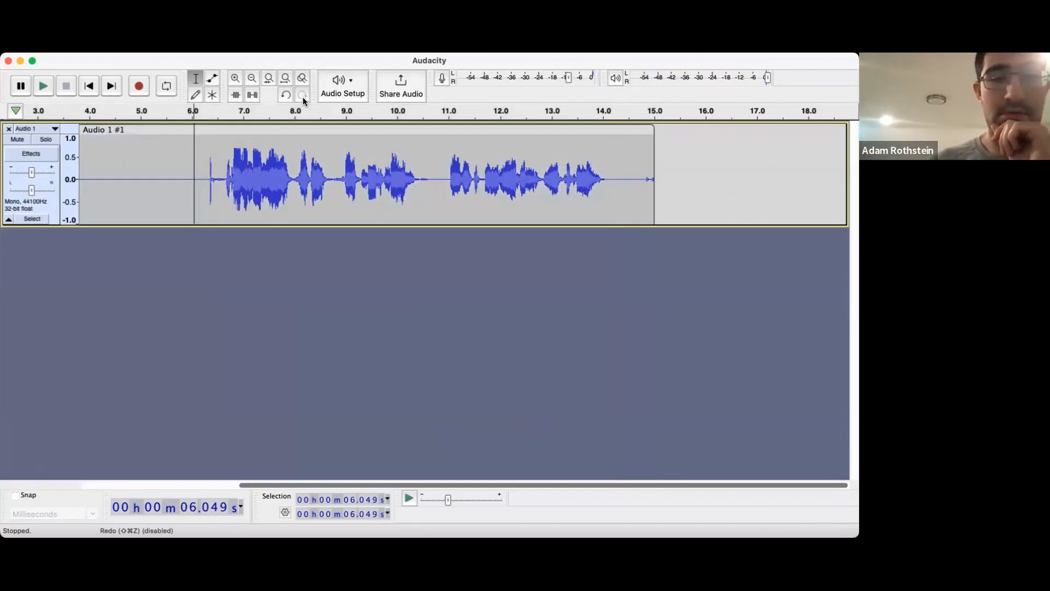
pyautogui.click(46, 88)
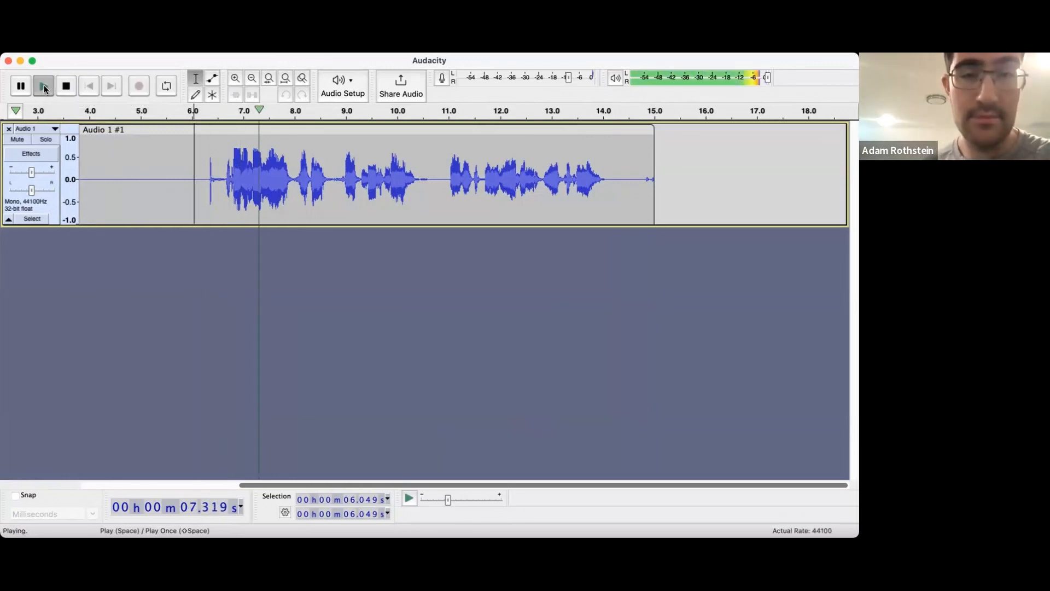